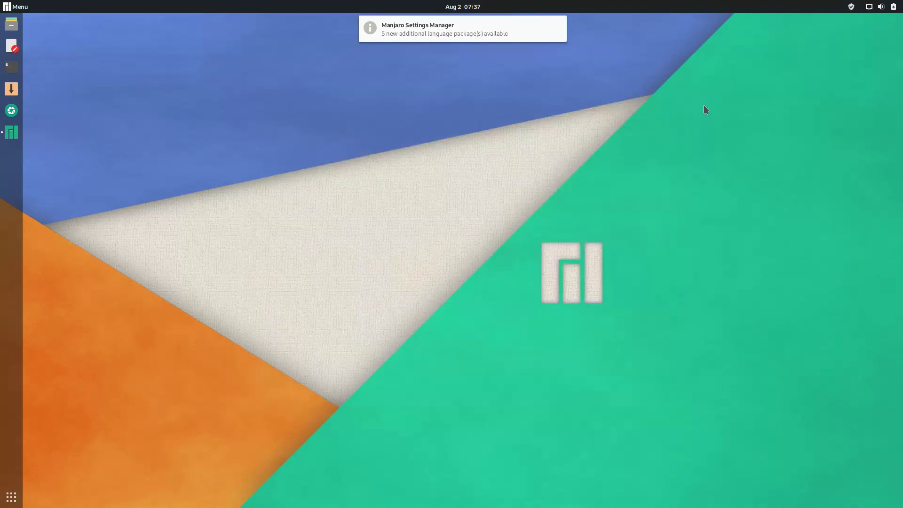
Open the display settings from the desktop and review the orientation, resolution, refresh rate and scale options
{"action": "right_click", "coordinate": [480, 172]}
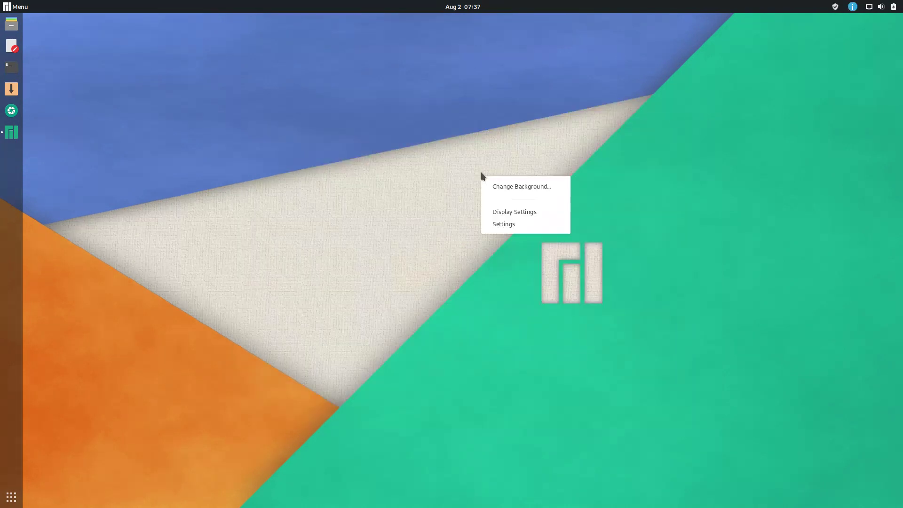
{"action": "left_click", "coordinate": [495, 213]}
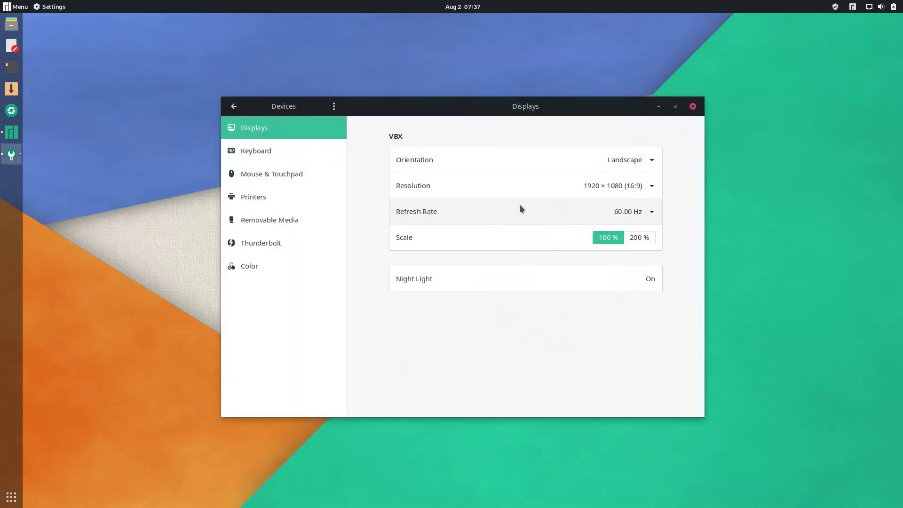
{"action": "left_click", "coordinate": [622, 158]}
{"action": "left_click", "coordinate": [624, 173]}
{"action": "left_click", "coordinate": [623, 179]}
{"action": "left_click", "coordinate": [622, 178]}
{"action": "left_click", "coordinate": [625, 210]}
{"action": "left_click", "coordinate": [633, 240]}
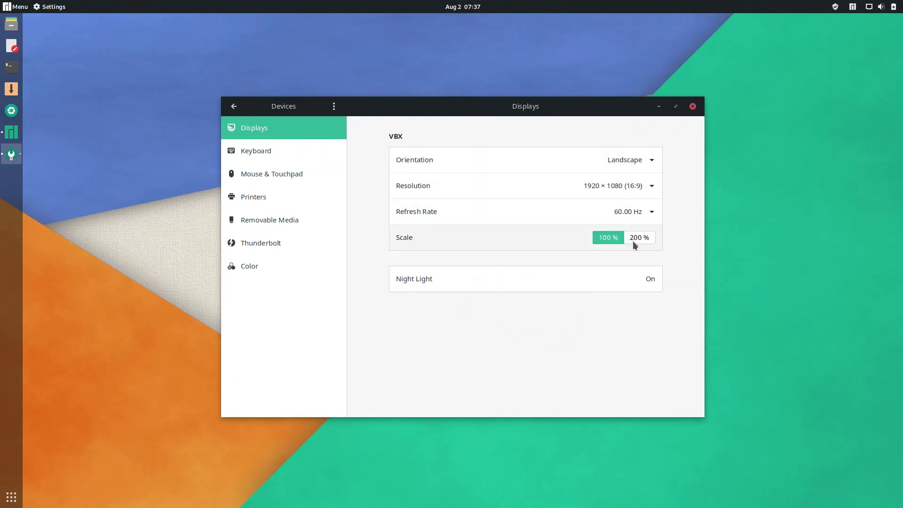
Review the Night Light schedule options, leave Sunset to Sunrise selected, and close the settings window
{"action": "left_click", "coordinate": [633, 276]}
{"action": "left_click", "coordinate": [477, 238]}
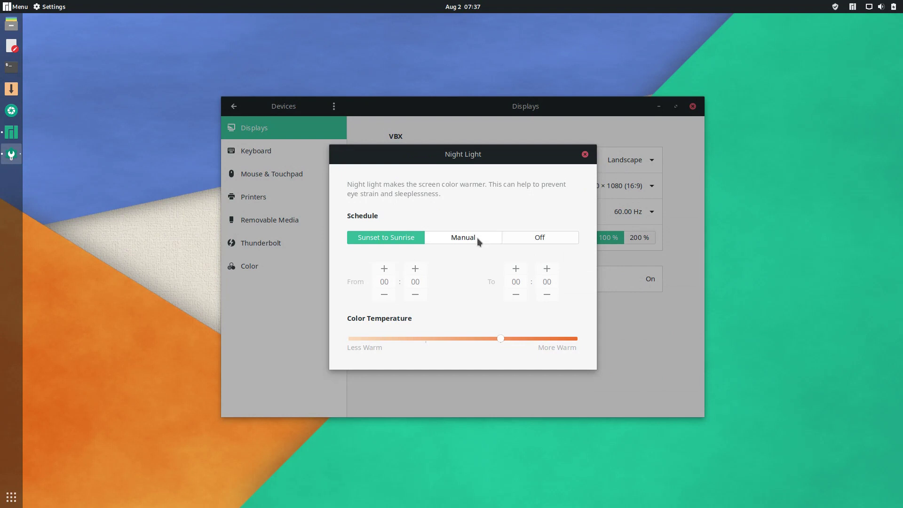
{"action": "left_click", "coordinate": [526, 238]}
{"action": "left_click", "coordinate": [371, 238]}
{"action": "left_click", "coordinate": [584, 154]}
{"action": "left_click", "coordinate": [693, 106]}
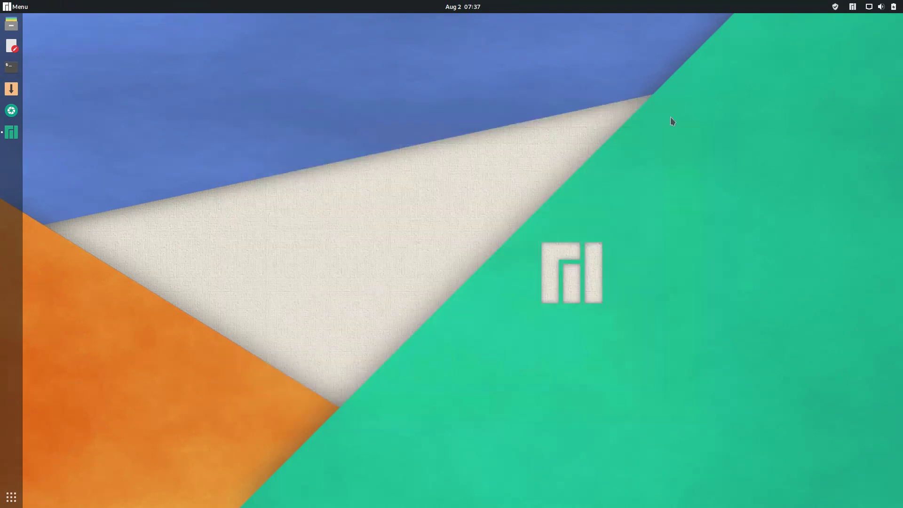
Open the settings again from the desktop and minimize the window
{"action": "right_click", "coordinate": [473, 179]}
{"action": "left_click", "coordinate": [481, 229]}
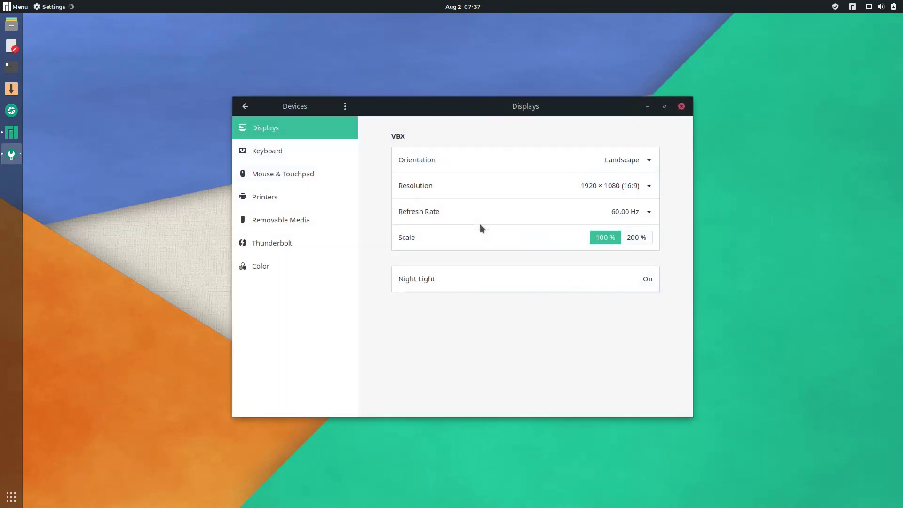
{"action": "left_click", "coordinate": [647, 107]}
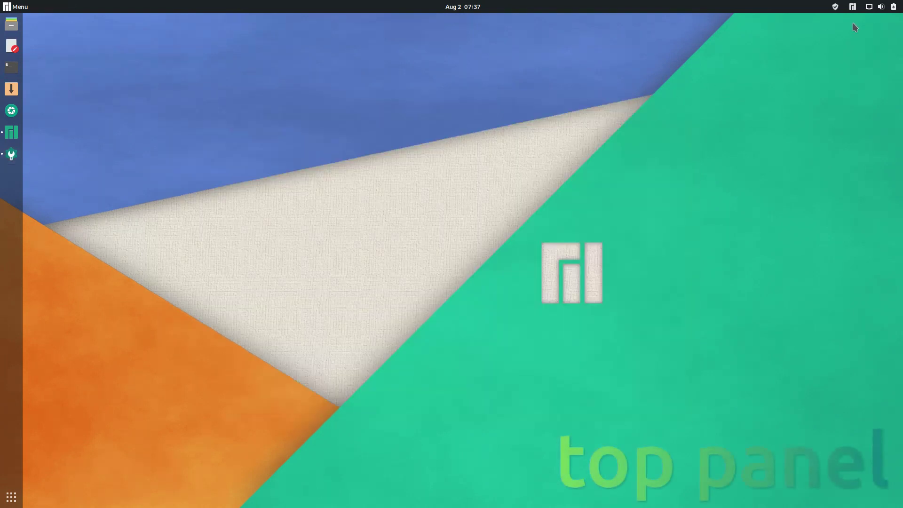
Examine the network, battery and account entries of the system menu, and bring up the power-off dialog and cancel it
{"action": "left_click", "coordinate": [878, 9]}
{"action": "left_click", "coordinate": [877, 55]}
{"action": "left_click", "coordinate": [877, 55]}
{"action": "left_click", "coordinate": [877, 67]}
{"action": "left_click", "coordinate": [877, 67]}
{"action": "left_click", "coordinate": [875, 80]}
{"action": "left_click", "coordinate": [875, 79]}
{"action": "left_click", "coordinate": [868, 112]}
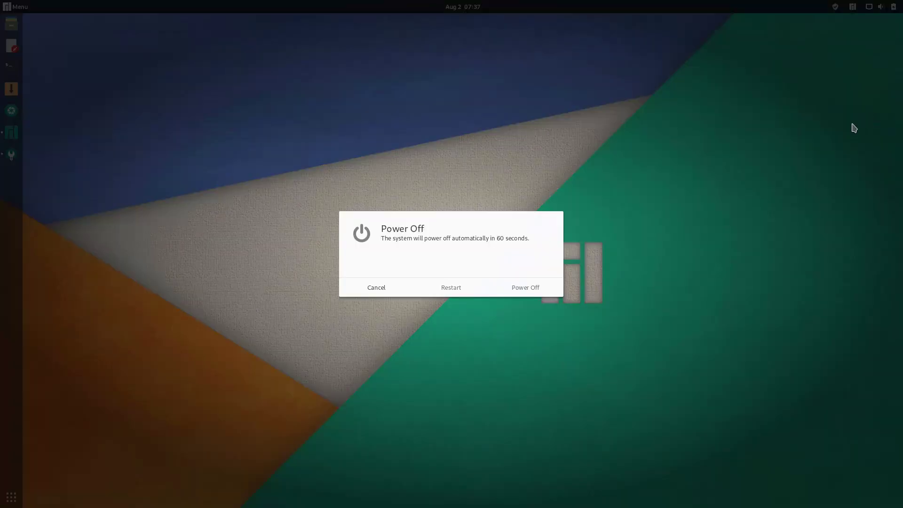
{"action": "left_click", "coordinate": [379, 285]}
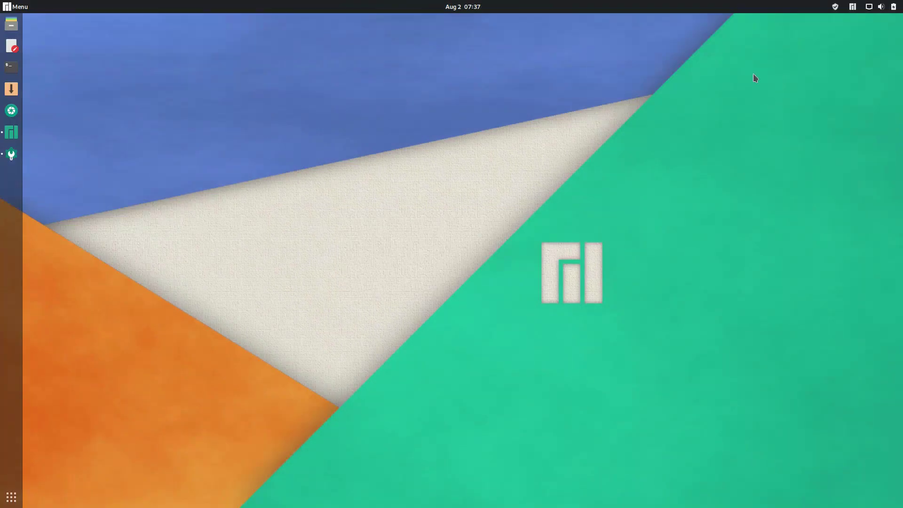
Lock the screen from the system menu and unlock it with the account password
{"action": "left_click", "coordinate": [885, 9]}
{"action": "left_click", "coordinate": [834, 111]}
{"action": "left_click", "coordinate": [817, 136]}
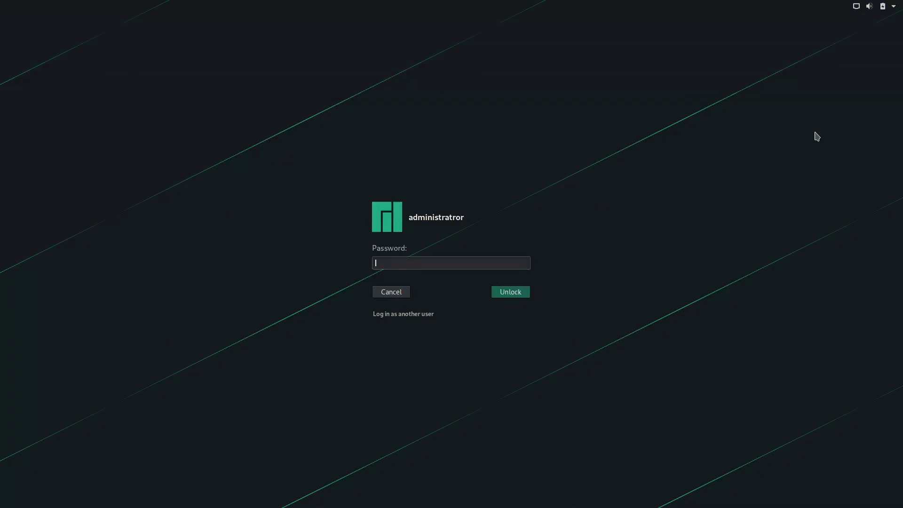
{"action": "key", "text": "Return"}
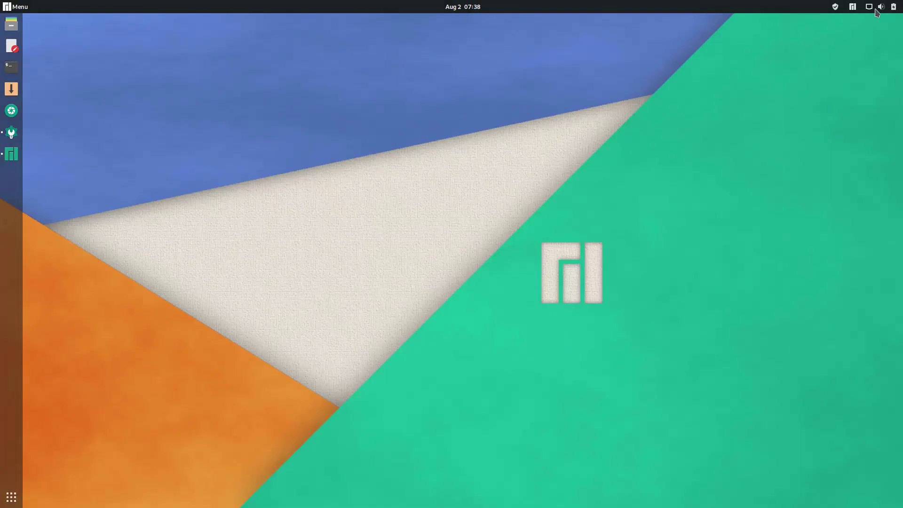
Look over the system menu and the calendar behind the clock
{"action": "left_click", "coordinate": [876, 10]}
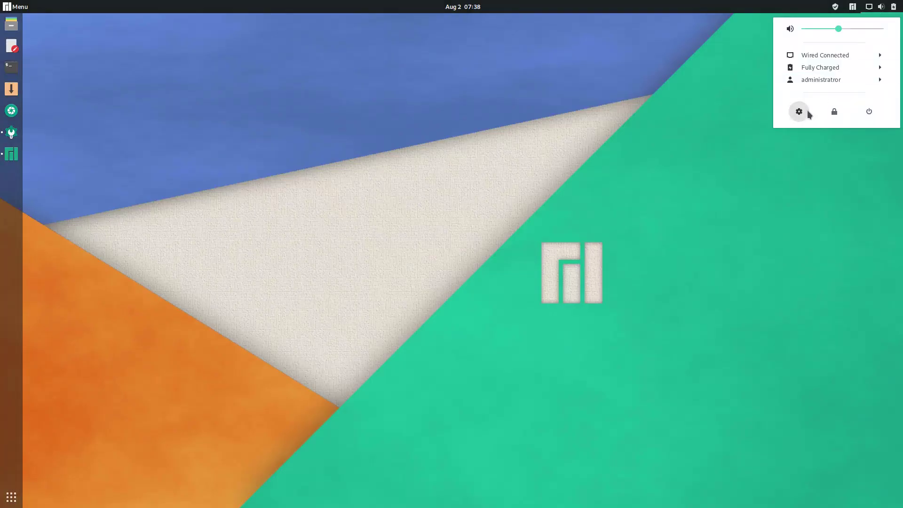
{"action": "left_click", "coordinate": [470, 12]}
{"action": "left_click", "coordinate": [470, 12]}
{"action": "left_click", "coordinate": [470, 11]}
{"action": "left_click", "coordinate": [470, 12]}
Open the Package Manager from the update indicator and view the Installed and Updates lists
{"action": "left_click", "coordinate": [832, 7]}
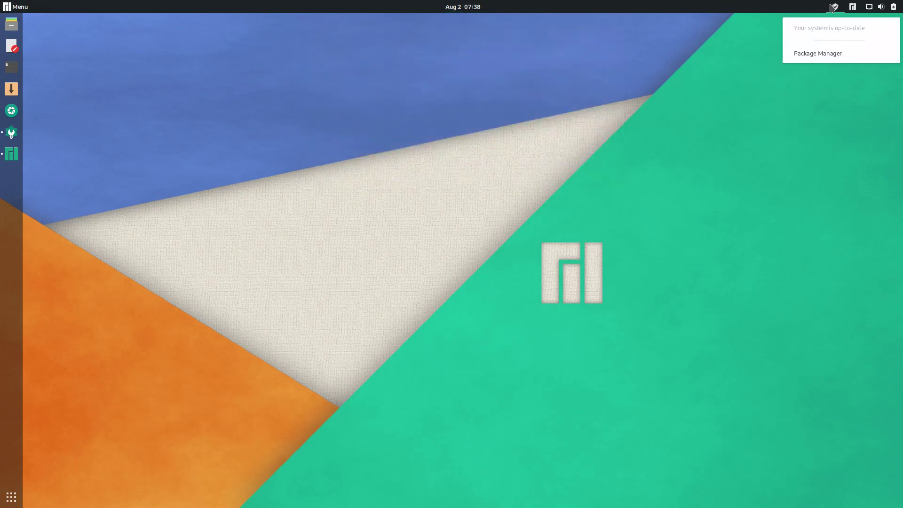
{"action": "left_click", "coordinate": [821, 52]}
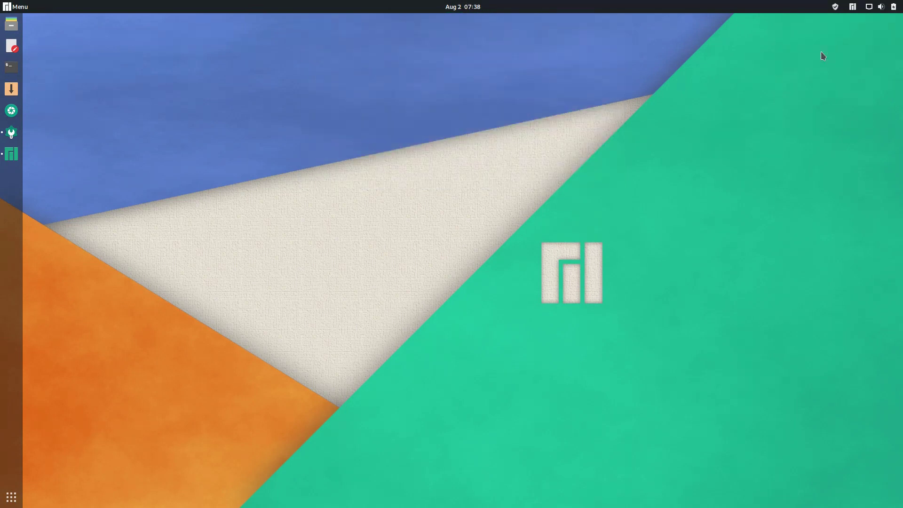
{"action": "left_click", "coordinate": [480, 96]}
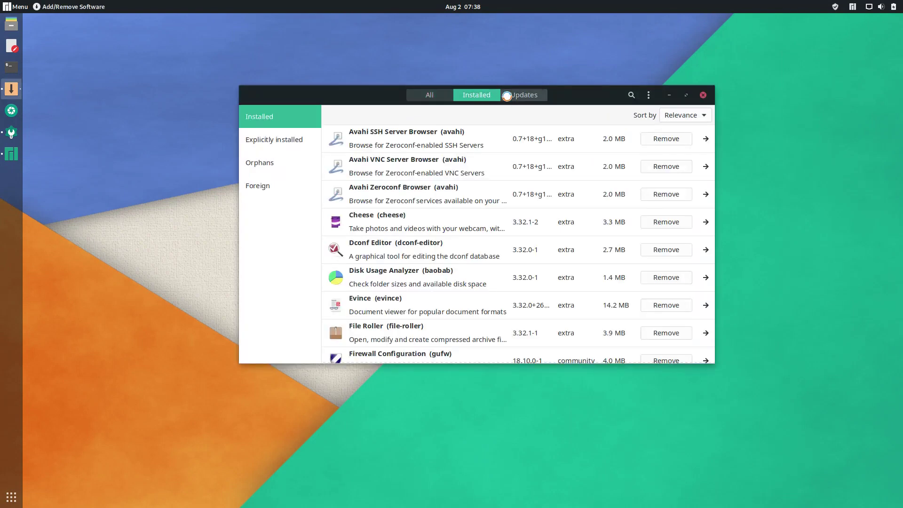
{"action": "left_click", "coordinate": [524, 96]}
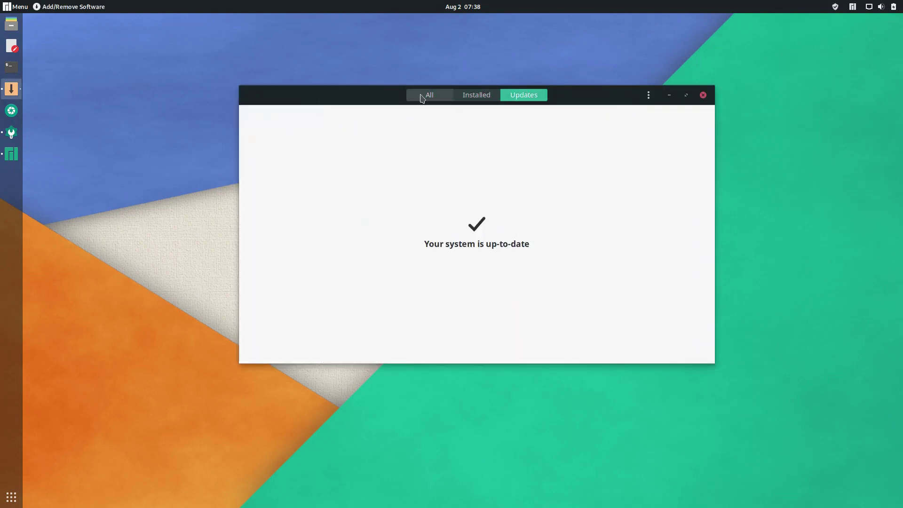
Browse the Categories, Groups and Repositories listings for all software
{"action": "left_click", "coordinate": [422, 96]}
{"action": "left_click", "coordinate": [263, 118]}
{"action": "left_click", "coordinate": [256, 123]}
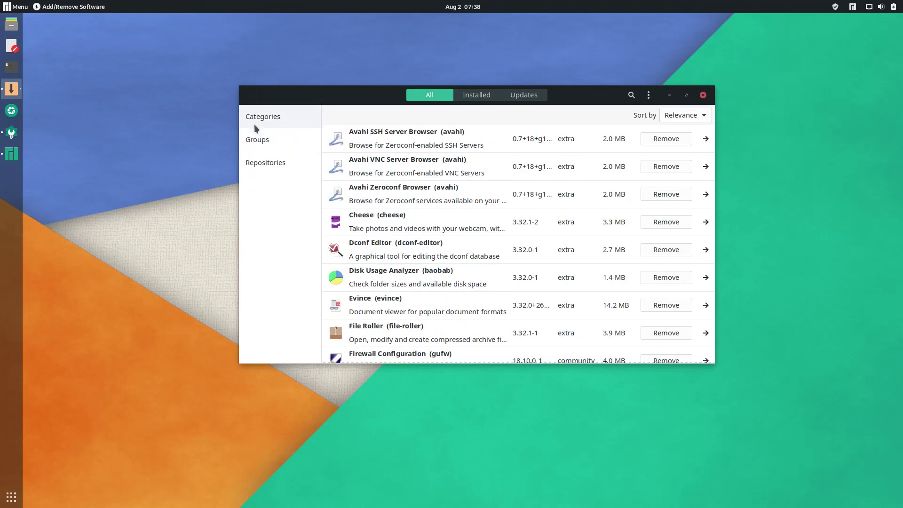
{"action": "left_click", "coordinate": [257, 138]}
{"action": "left_click", "coordinate": [250, 95]}
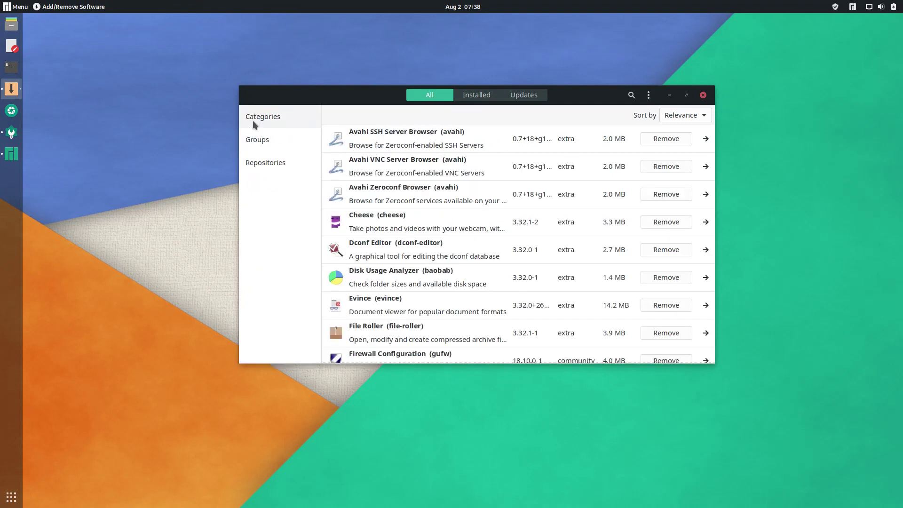
{"action": "left_click", "coordinate": [253, 161]}
{"action": "left_click", "coordinate": [248, 95]}
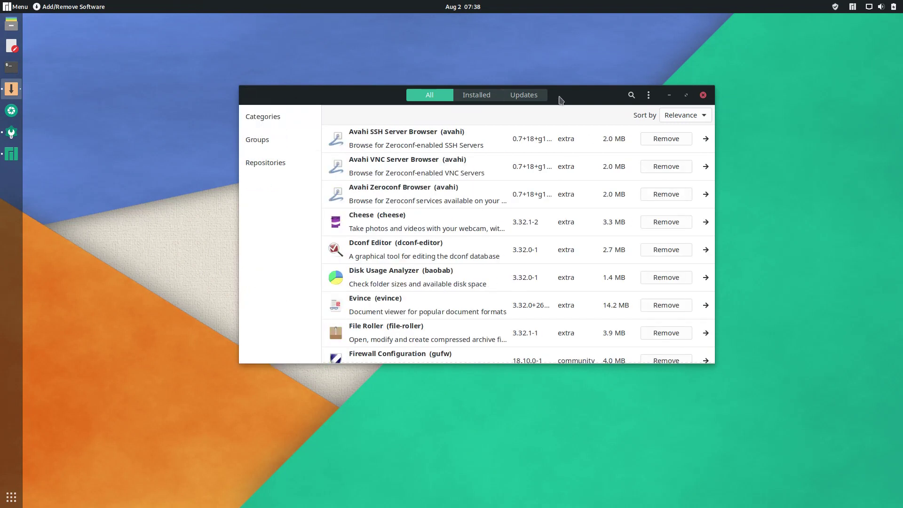
Open the package manager's preferences with the account password, enable AUR support, and close them
{"action": "left_click", "coordinate": [648, 96]}
{"action": "left_click", "coordinate": [638, 165]}
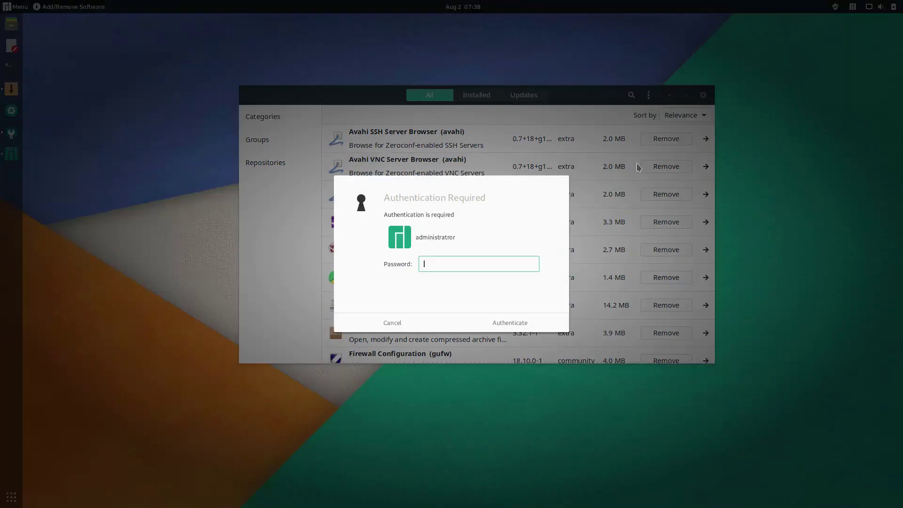
{"action": "type", "text": "*******"}
{"action": "key", "text": "Return"}
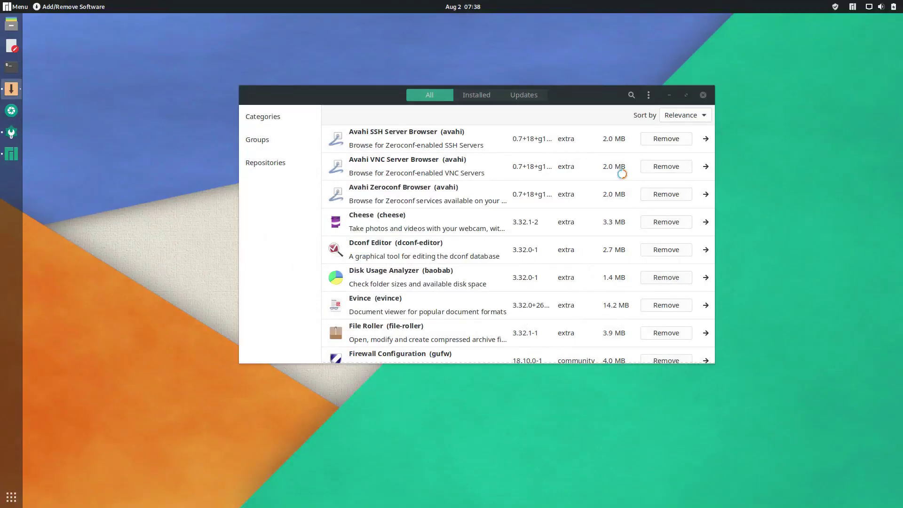
{"action": "left_click", "coordinate": [471, 137]}
{"action": "left_click", "coordinate": [603, 181]}
{"action": "left_click", "coordinate": [607, 118]}
Search the packages for kdenlive, mark the repository version for installation, and apply the change
{"action": "left_click", "coordinate": [631, 96]}
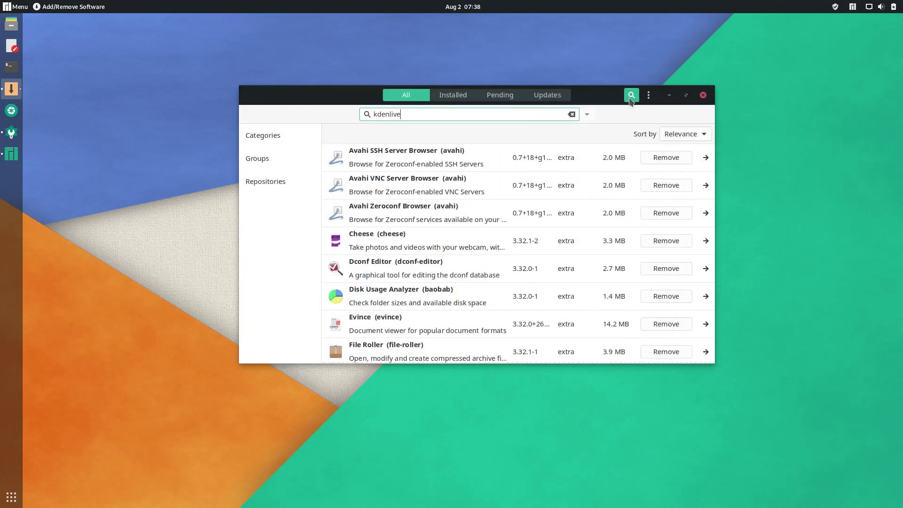
{"action": "type", "text": "kdenlive"}
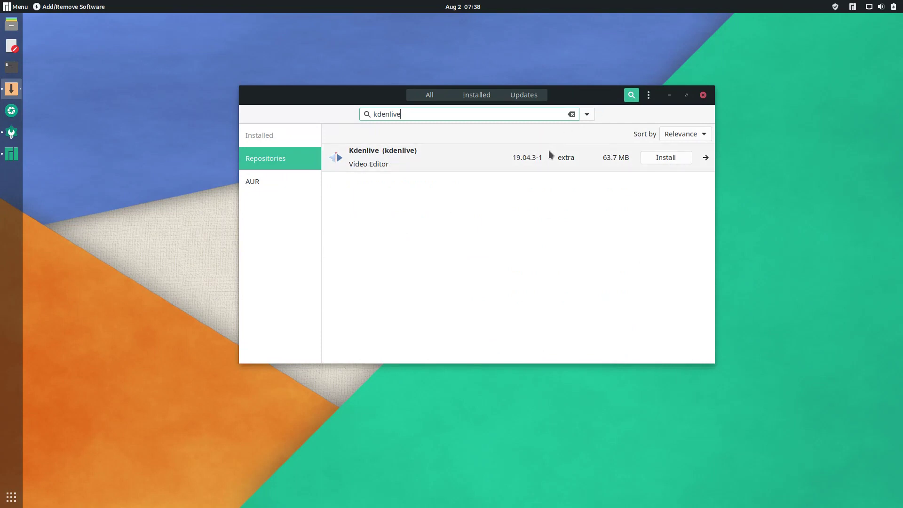
{"action": "left_click", "coordinate": [654, 160]}
{"action": "left_click", "coordinate": [669, 353]}
Confirm the Kdenlive transaction through its dialogs and minimize the package manager while it downloads
{"action": "left_click", "coordinate": [594, 162]}
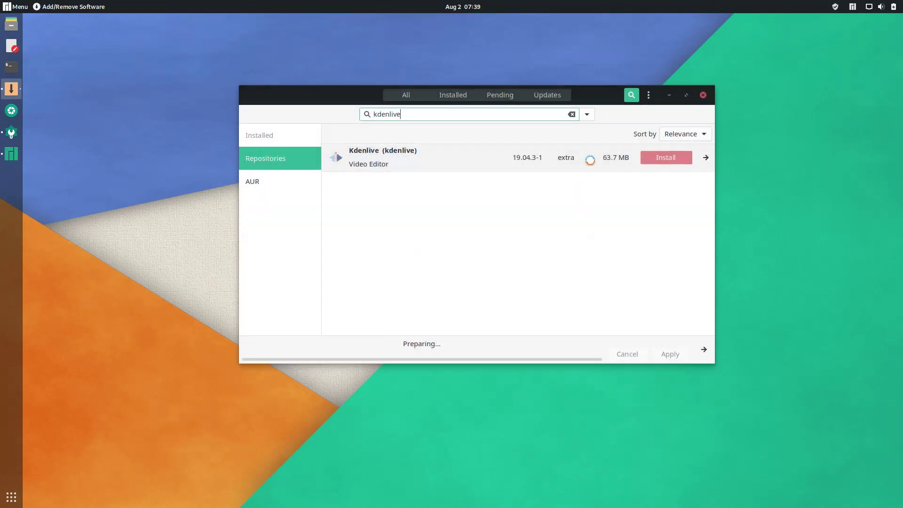
{"action": "left_click", "coordinate": [599, 209]}
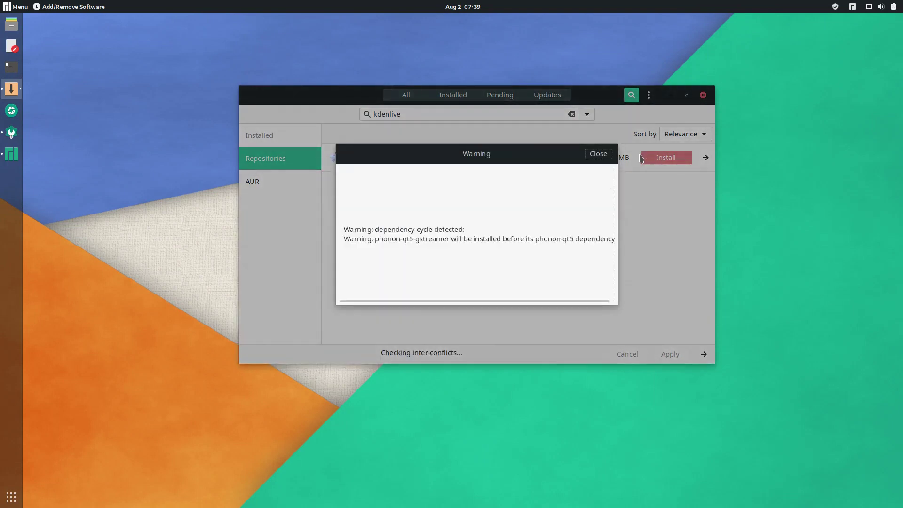
{"action": "left_click", "coordinate": [598, 155]}
{"action": "left_click", "coordinate": [663, 155]}
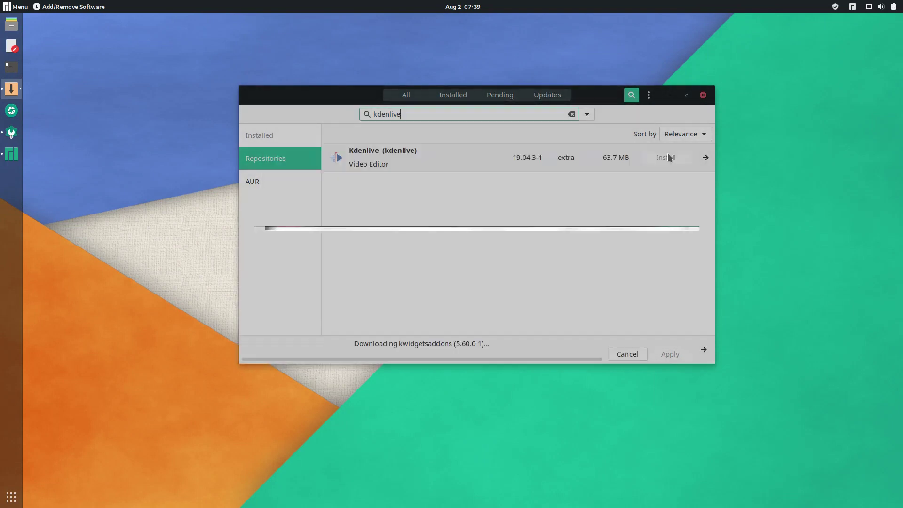
{"action": "left_click", "coordinate": [669, 95]}
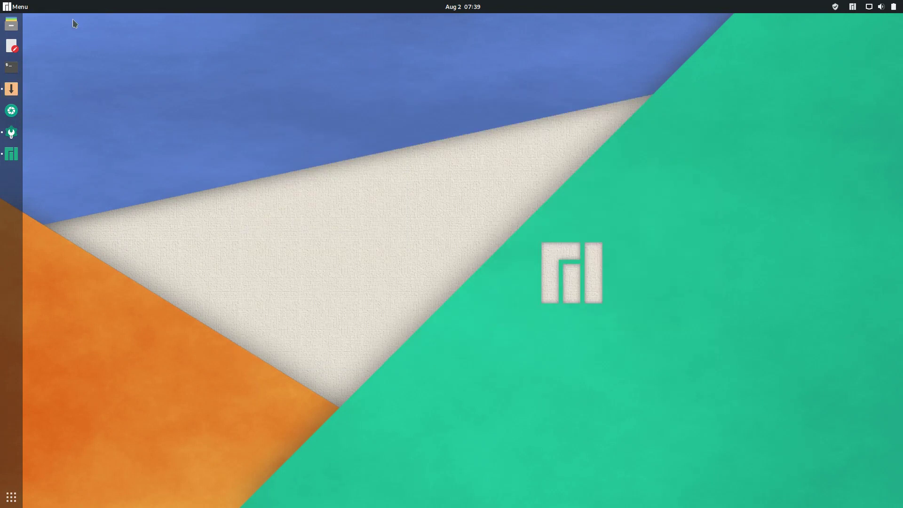
Show all programs in the application menu and examine the Accessories, Graphics and Internet categories
{"action": "left_click", "coordinate": [23, 7]}
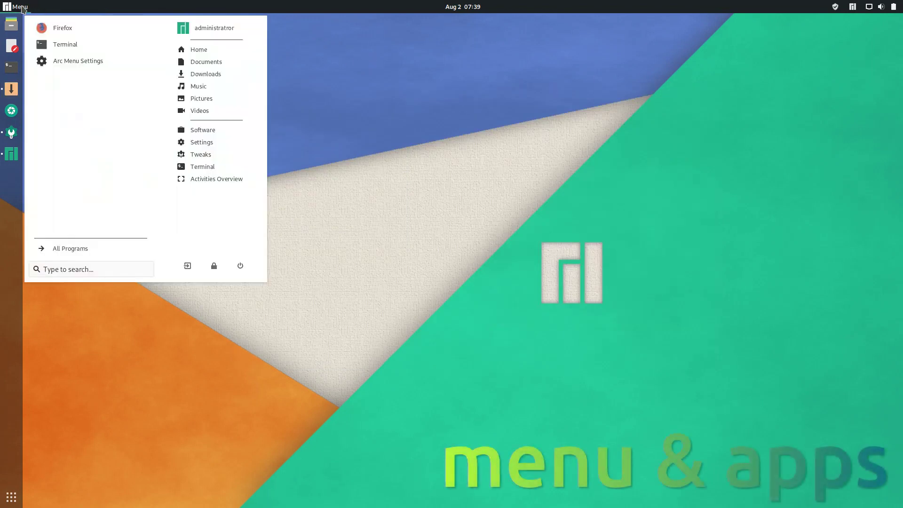
{"action": "left_click", "coordinate": [58, 248]}
{"action": "left_click", "coordinate": [66, 27]}
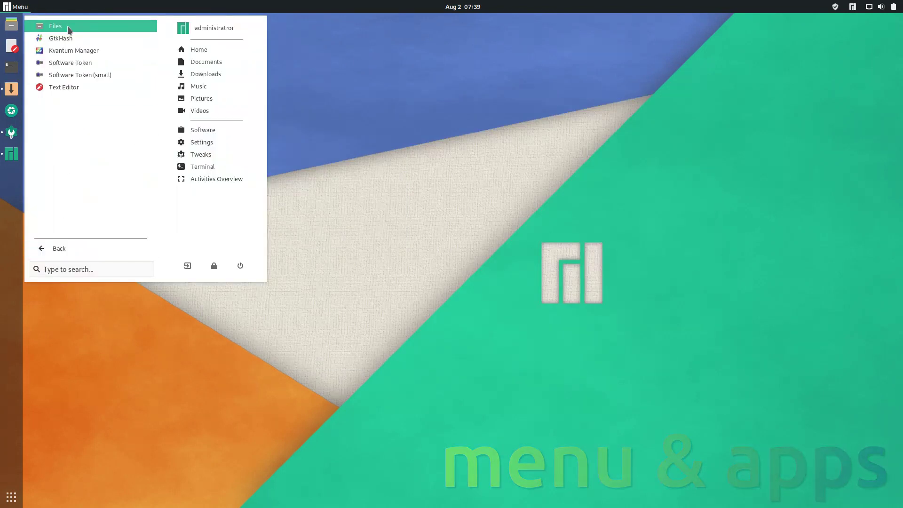
{"action": "left_click", "coordinate": [64, 250]}
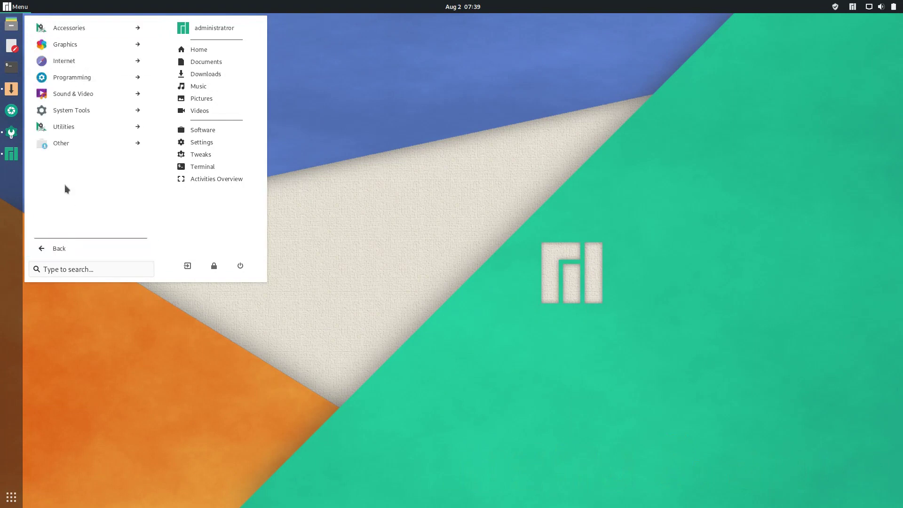
{"action": "left_click", "coordinate": [65, 43]}
{"action": "left_click", "coordinate": [57, 249]}
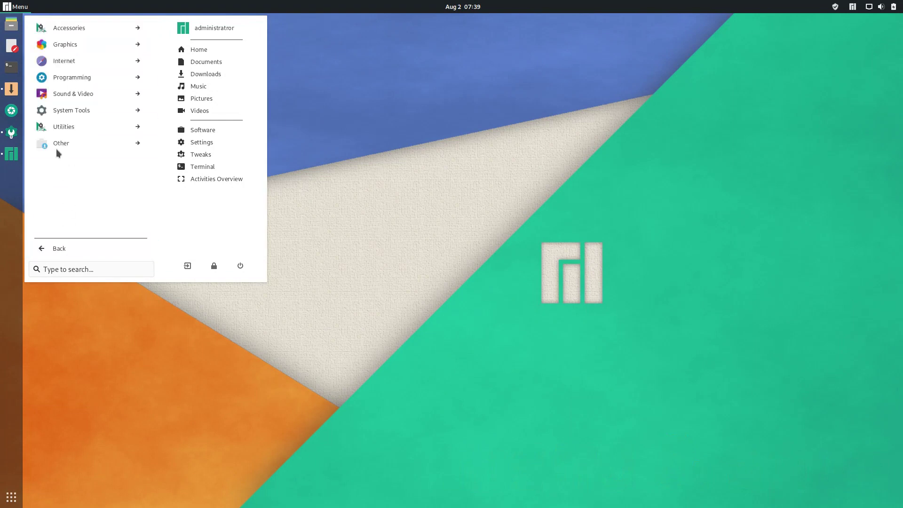
{"action": "left_click", "coordinate": [57, 61]}
{"action": "left_click", "coordinate": [65, 250]}
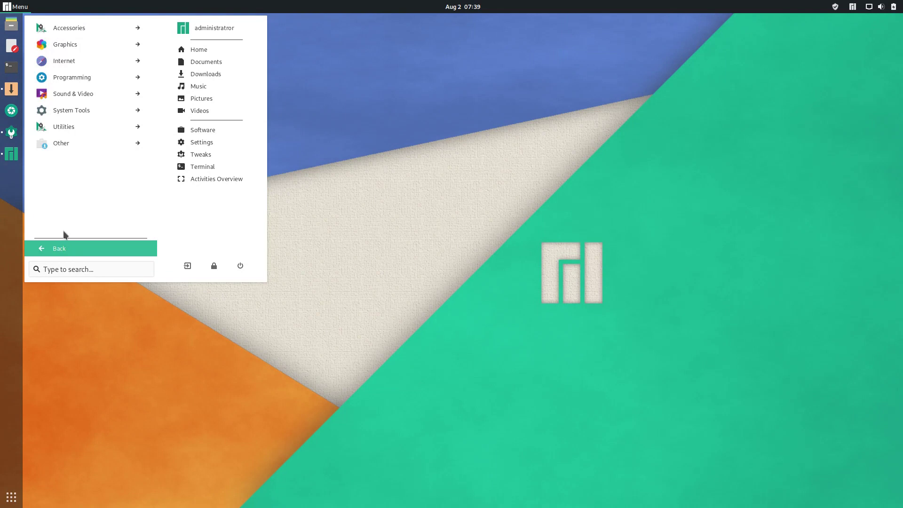
Examine the programs in the Programming, Sound & Video, System Tools and Utilities categories
{"action": "left_click", "coordinate": [67, 81]}
{"action": "left_click", "coordinate": [61, 254]}
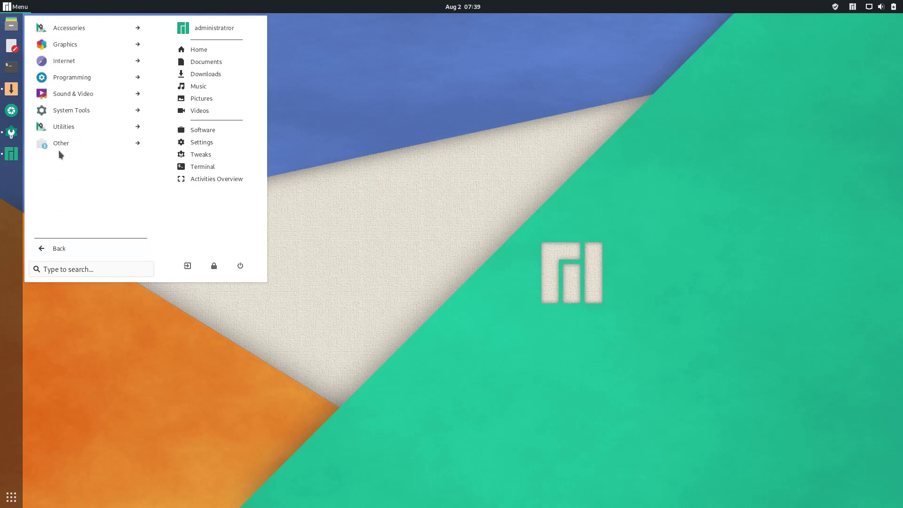
{"action": "left_click", "coordinate": [62, 95]}
{"action": "left_click", "coordinate": [63, 253]}
{"action": "left_click", "coordinate": [62, 110]}
{"action": "left_click", "coordinate": [61, 252]}
{"action": "left_click", "coordinate": [62, 111]}
{"action": "left_click", "coordinate": [71, 252]}
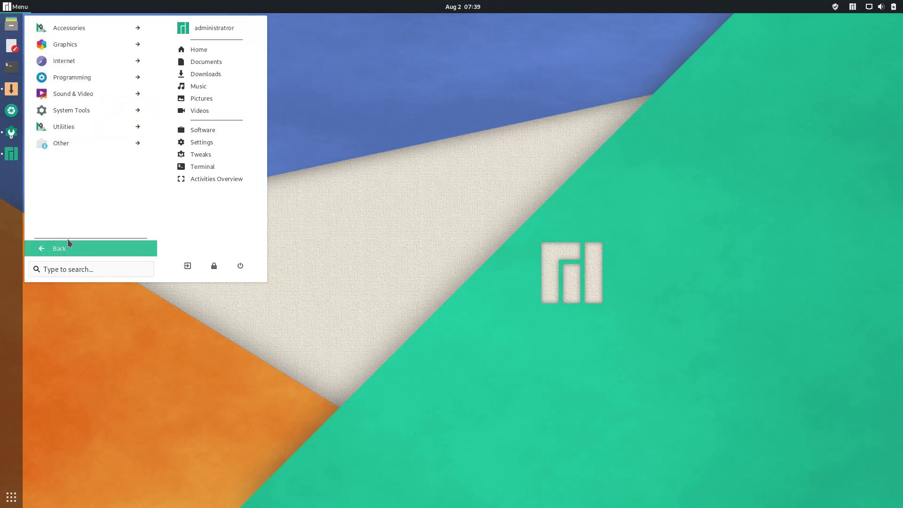
{"action": "left_click", "coordinate": [66, 127]}
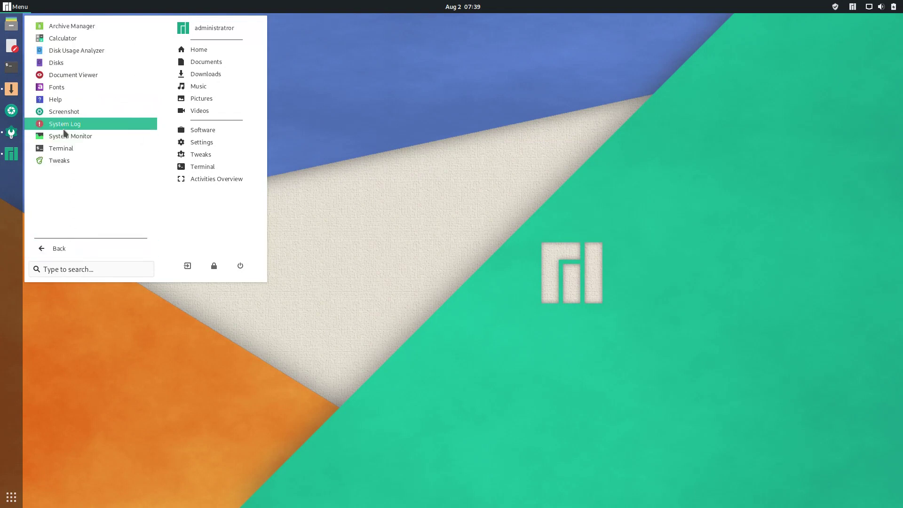
Check the remaining program category in the application menu, and launch System Monitor by searching for "syste"
{"action": "left_click", "coordinate": [67, 247]}
{"action": "left_click", "coordinate": [66, 143]}
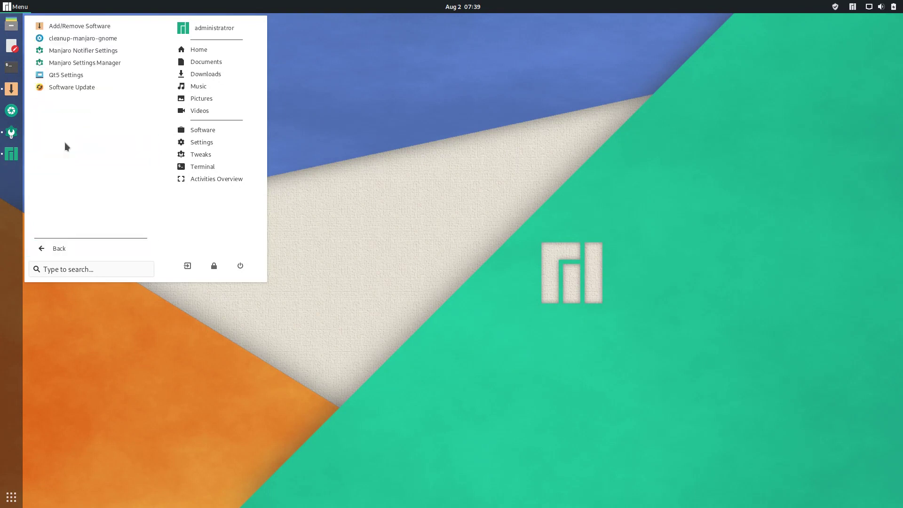
{"action": "left_click", "coordinate": [73, 271]}
{"action": "type", "text": "sys"}
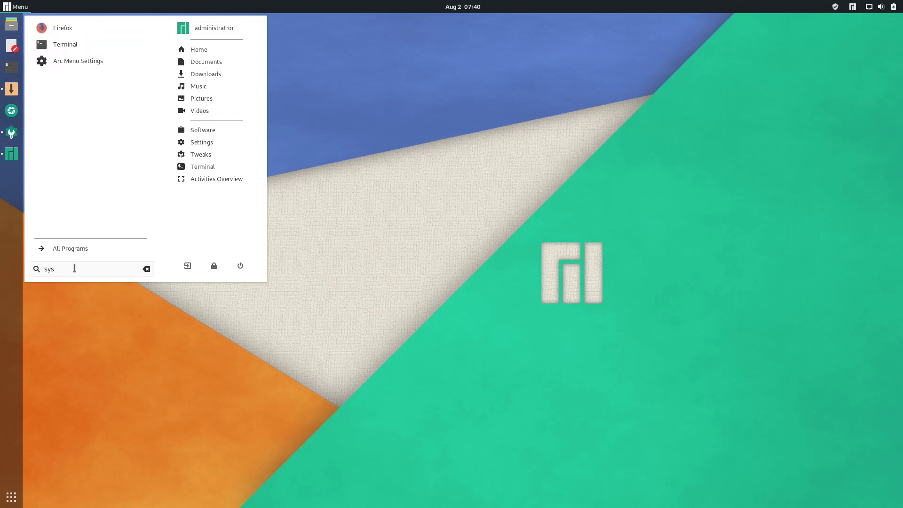
{"action": "type", "text": "te"}
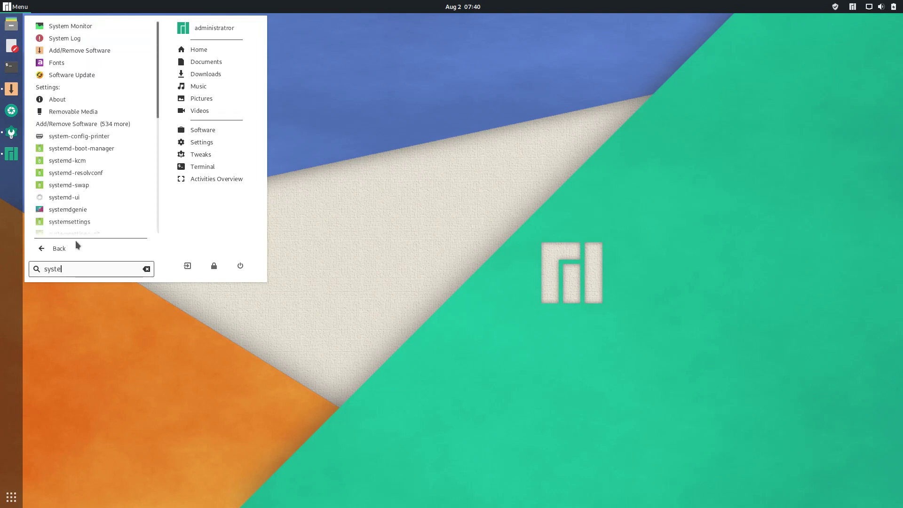
{"action": "left_click", "coordinate": [63, 27]}
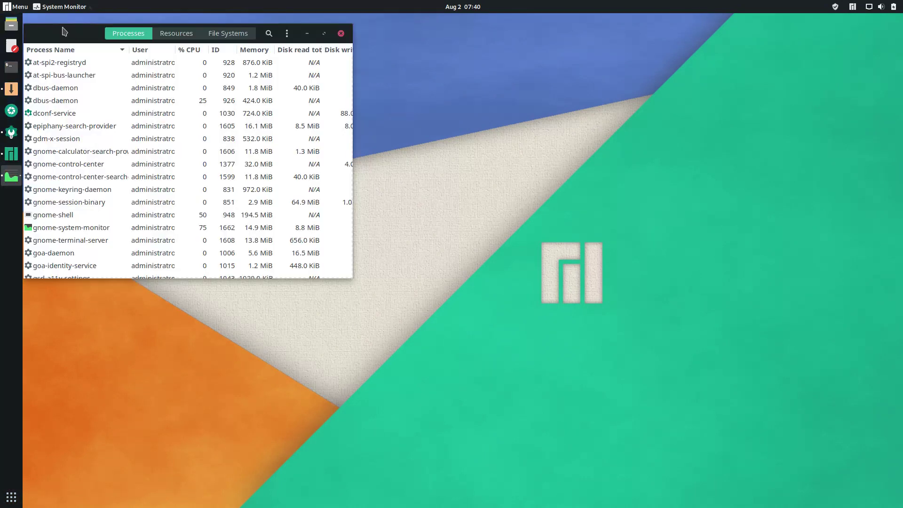
Show the Resources graphs in System Monitor and tile its window against the right side of the desktop
{"action": "left_click", "coordinate": [171, 36]}
{"action": "left_click_drag", "start_coordinate": [59, 32], "coordinate": [901, 62]}
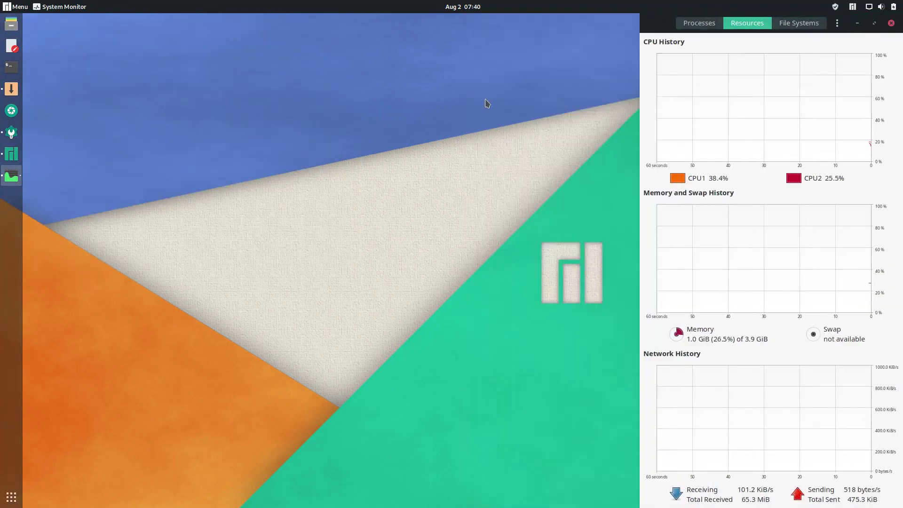
Open the Home folder from the application menu and enlarge the file manager window
{"action": "key", "text": "super"}
{"action": "key", "text": "super+F10"}
{"action": "key", "text": "super"}
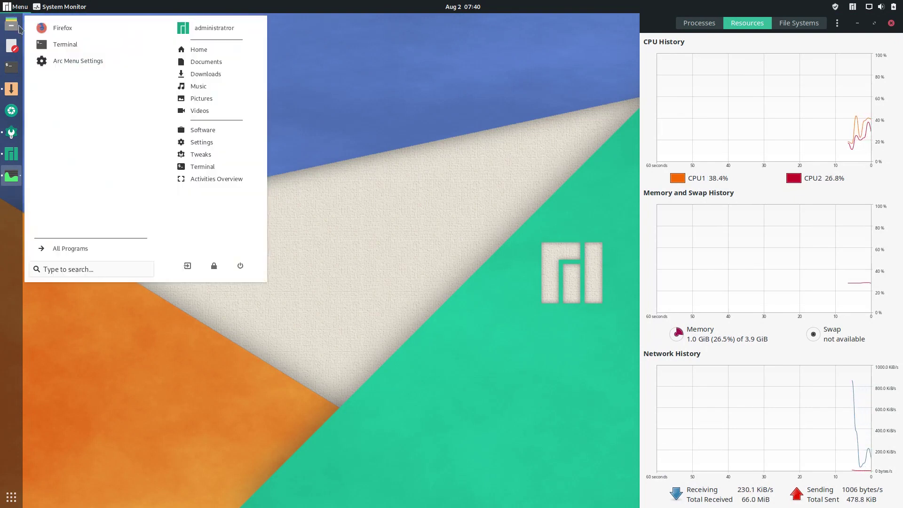
{"action": "left_click", "coordinate": [208, 49]}
{"action": "double_click", "coordinate": [218, 95]}
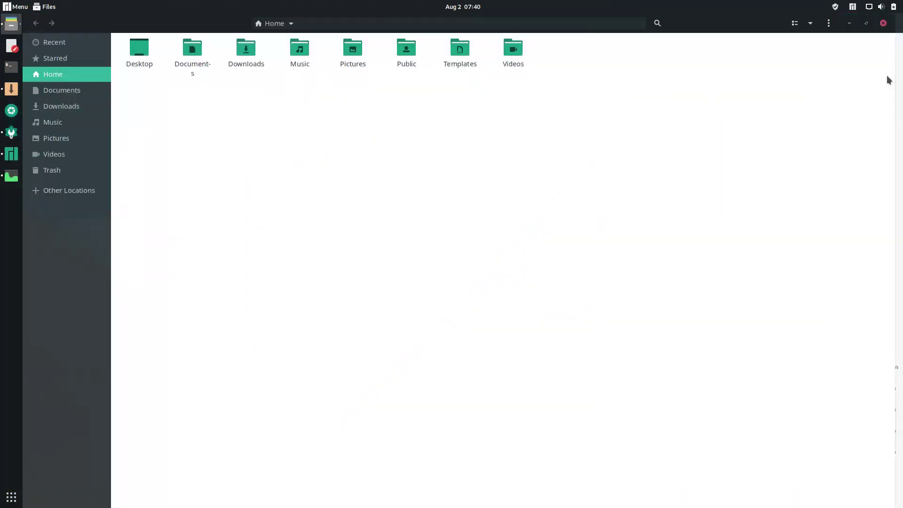
Enlarge the Home folder's icons beyond 50% zoom and try switching between the list and icon views
{"action": "left_click", "coordinate": [811, 24]}
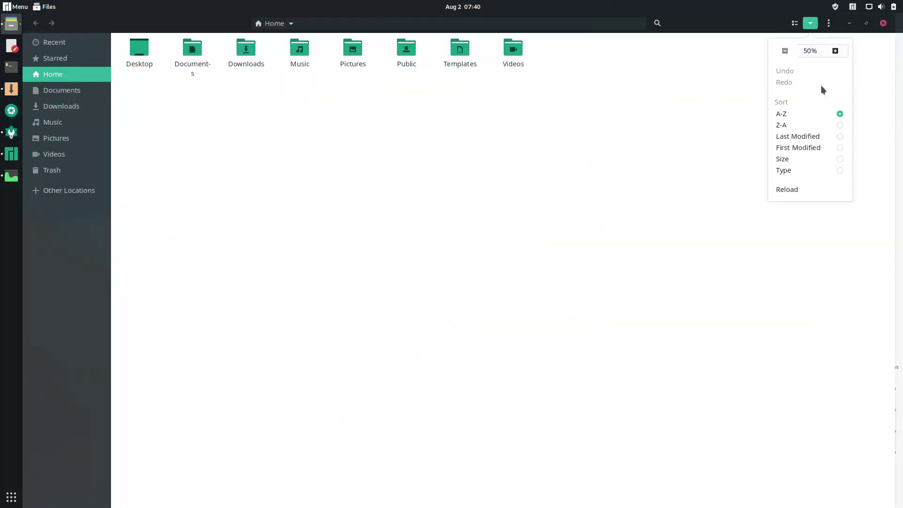
{"action": "left_click", "coordinate": [839, 53]}
{"action": "left_click", "coordinate": [794, 24]}
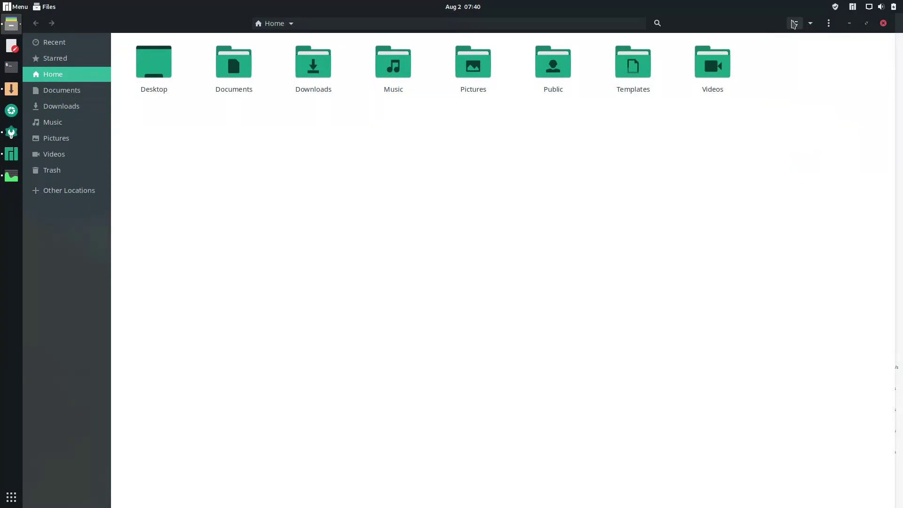
{"action": "left_click", "coordinate": [795, 24]}
{"action": "left_click", "coordinate": [795, 23]}
View the About Files version information, and close it along with the file manager
{"action": "left_click", "coordinate": [828, 23]}
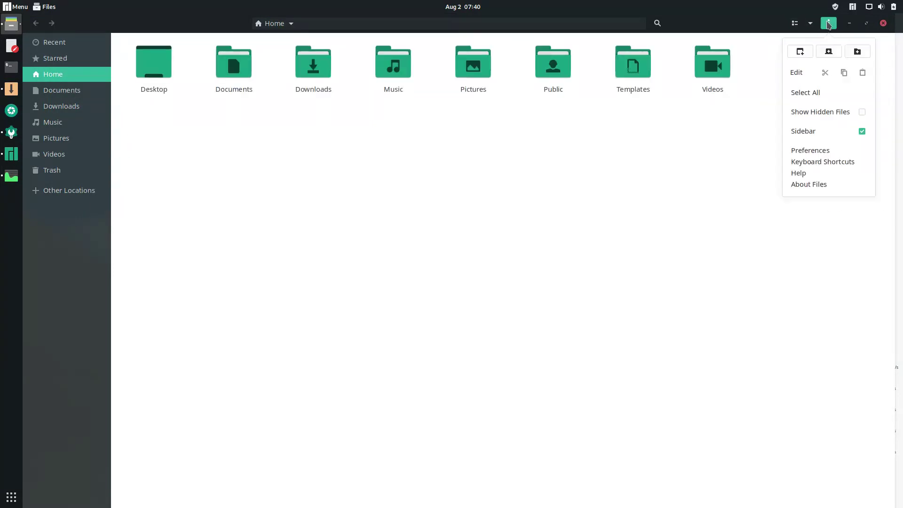
{"action": "left_click", "coordinate": [824, 184]}
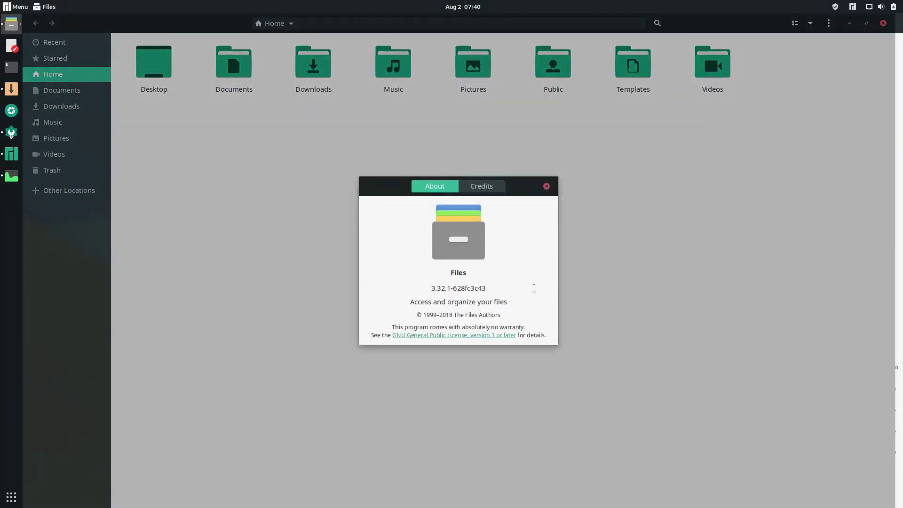
{"action": "left_click", "coordinate": [546, 187]}
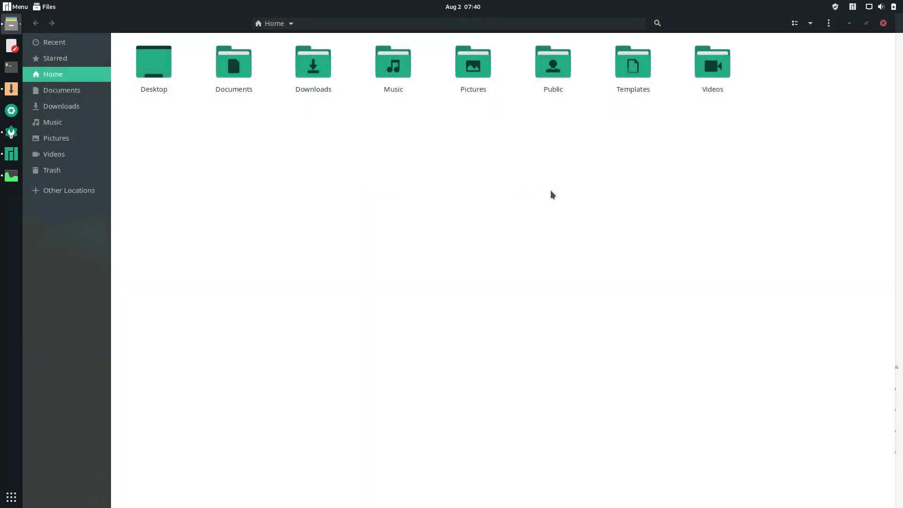
{"action": "left_click", "coordinate": [883, 24]}
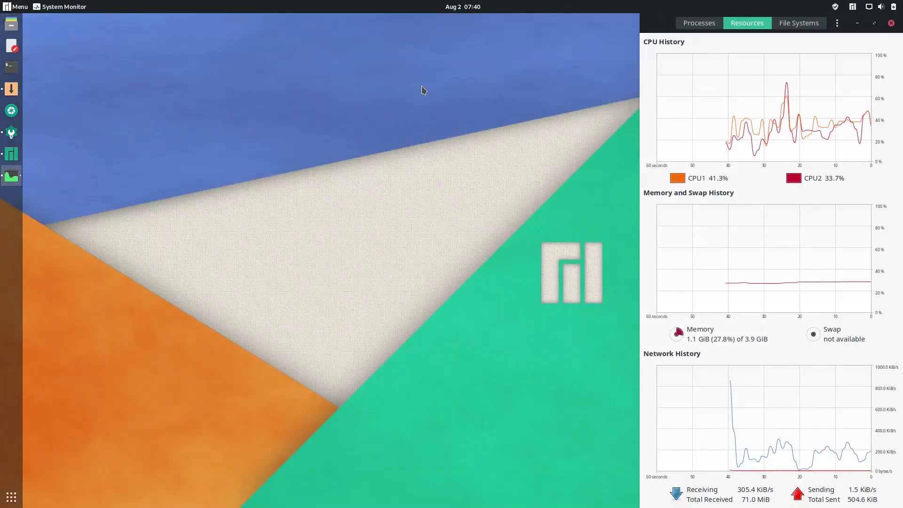
Bring the Add/Remove Software window back up through the Software entry of the application menu
{"action": "left_click", "coordinate": [20, 6]}
{"action": "right_click", "coordinate": [21, 7]}
{"action": "left_click", "coordinate": [21, 7]}
{"action": "left_click", "coordinate": [209, 130]}
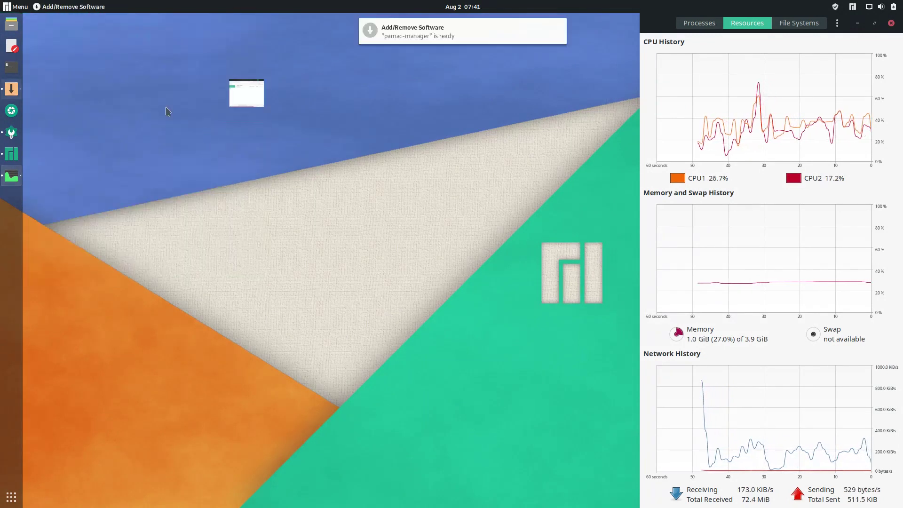
Open Tweaks from the application menu
{"action": "left_click", "coordinate": [17, 7]}
{"action": "right_click", "coordinate": [17, 6]}
{"action": "left_click", "coordinate": [17, 6]}
{"action": "right_click", "coordinate": [17, 7]}
{"action": "left_click", "coordinate": [17, 6]}
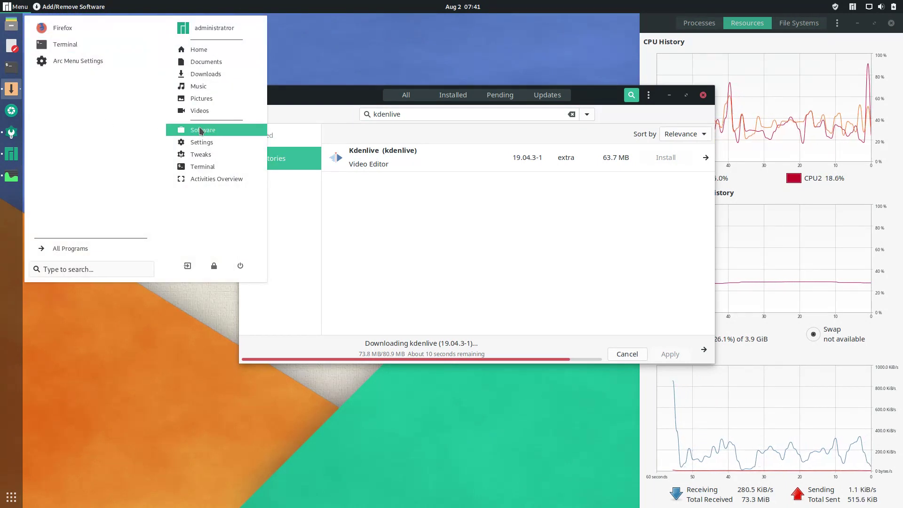
{"action": "left_click", "coordinate": [200, 155]}
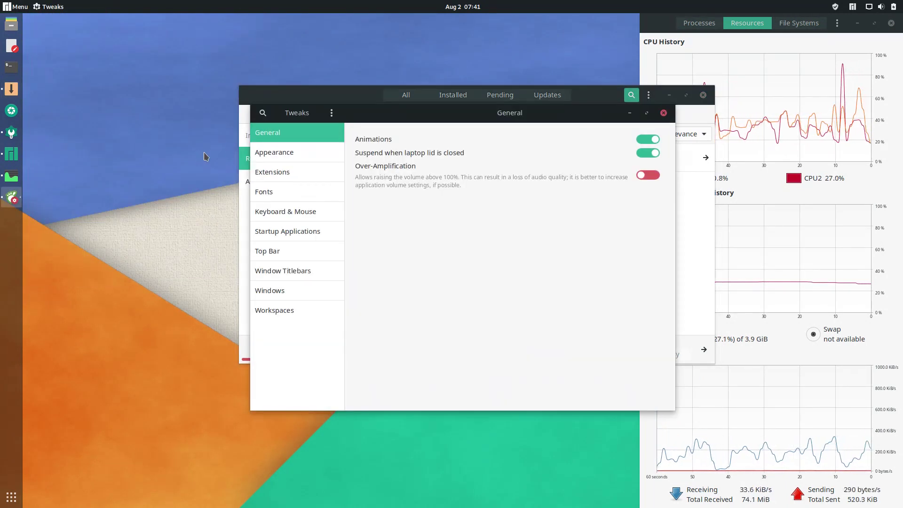
Set the appearance themes to Matcha-dark-sea for applications and shell, Xcursor-breeze-snow for the cursor, and Papirus-Dark for icons
{"action": "left_click", "coordinate": [271, 151]}
{"action": "left_click", "coordinate": [610, 159]}
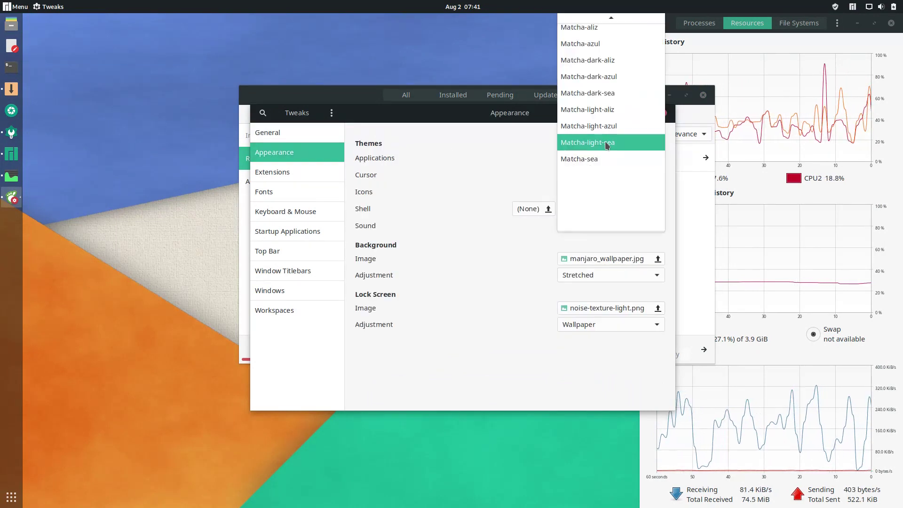
{"action": "left_click", "coordinate": [595, 93]}
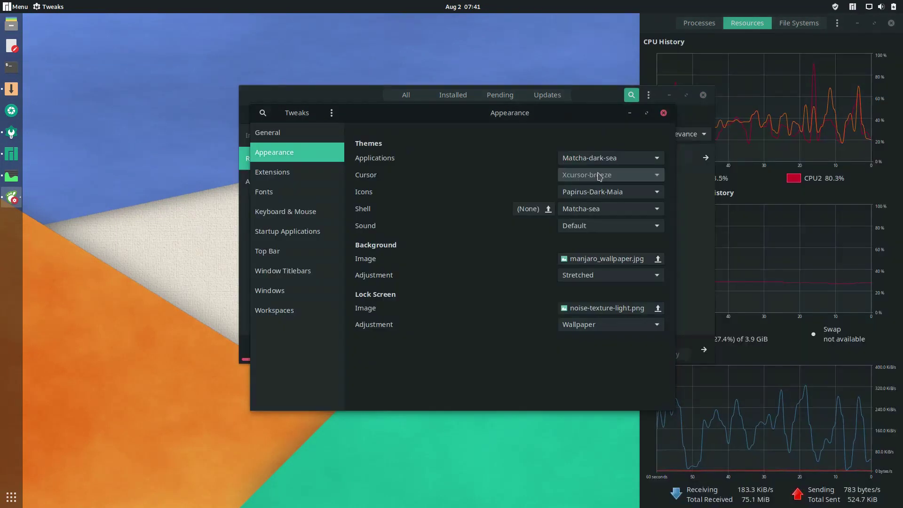
{"action": "left_click", "coordinate": [597, 191]}
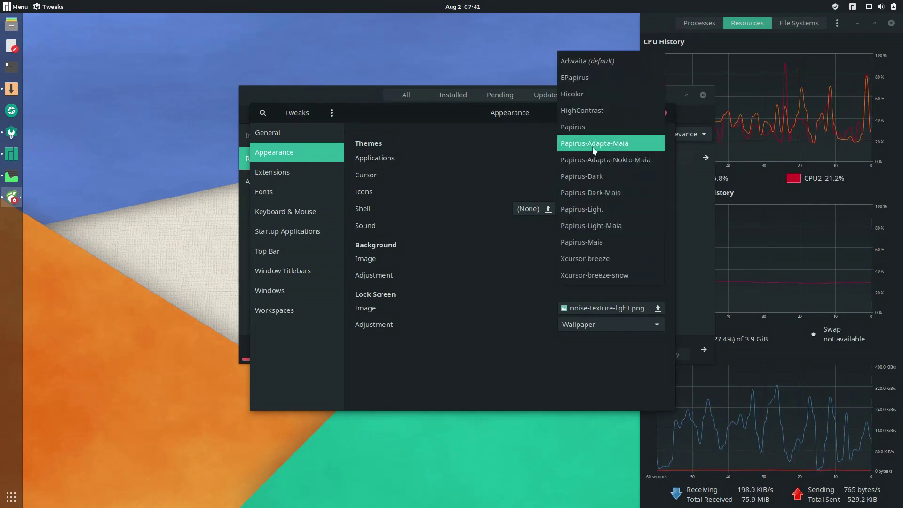
{"action": "left_click", "coordinate": [592, 177]}
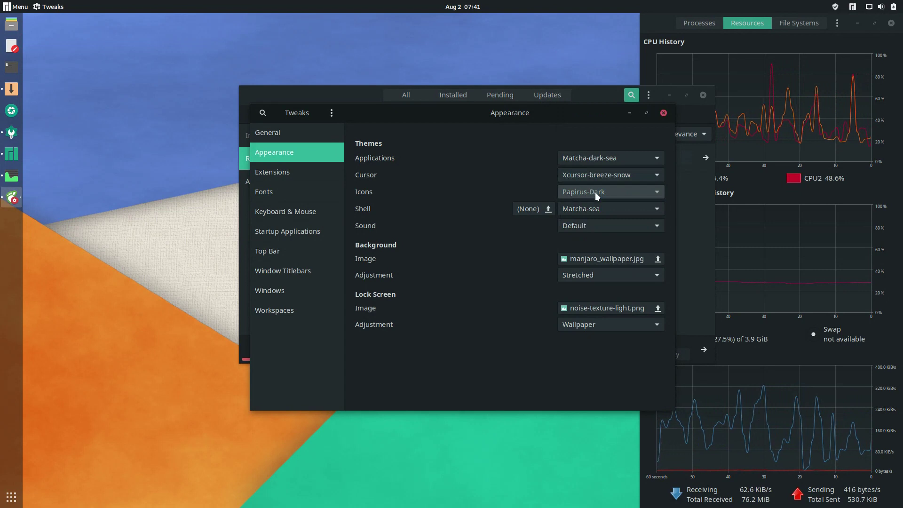
{"action": "left_click", "coordinate": [597, 205]}
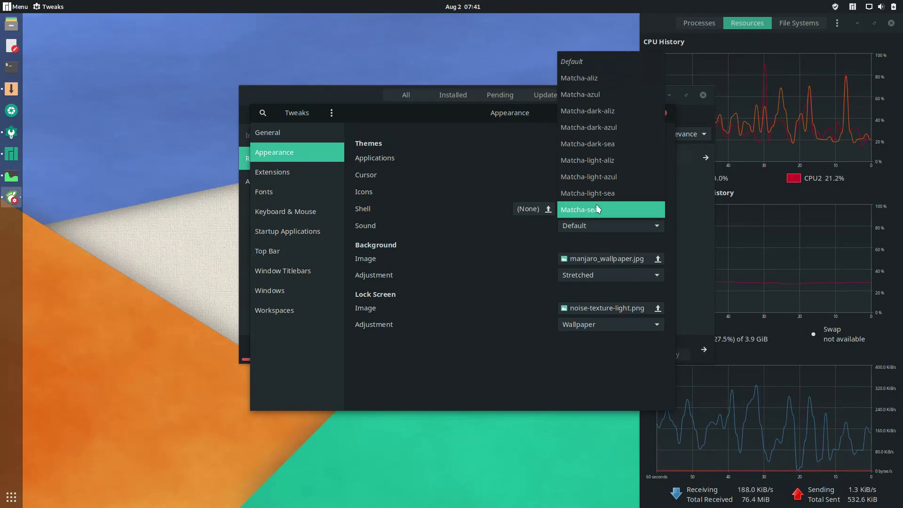
{"action": "left_click", "coordinate": [594, 143]}
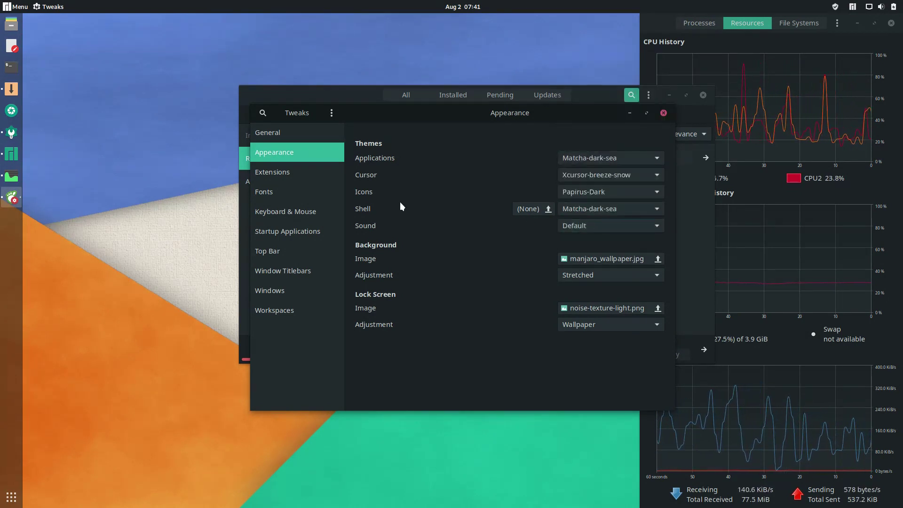
Examine the Window Titlebars and Top Bar settings in Tweaks, and close the program
{"action": "left_click", "coordinate": [310, 271]}
{"action": "left_click", "coordinate": [301, 250]}
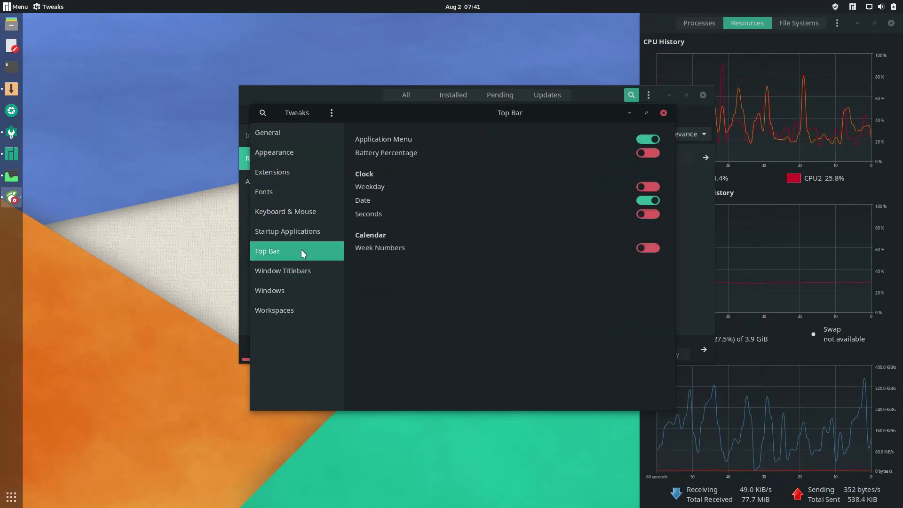
{"action": "left_click", "coordinate": [663, 113]}
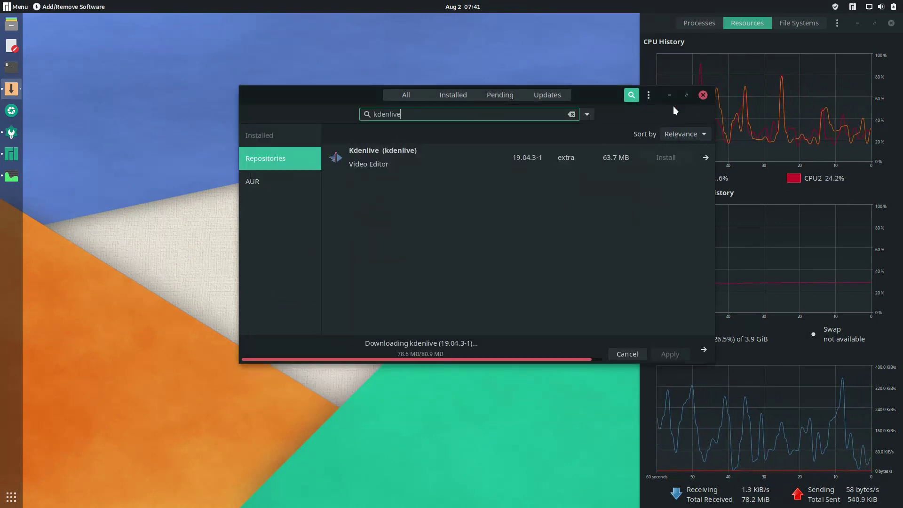
View the AUR packages matching kdenlive and minimize the package manager
{"action": "left_click", "coordinate": [278, 185]}
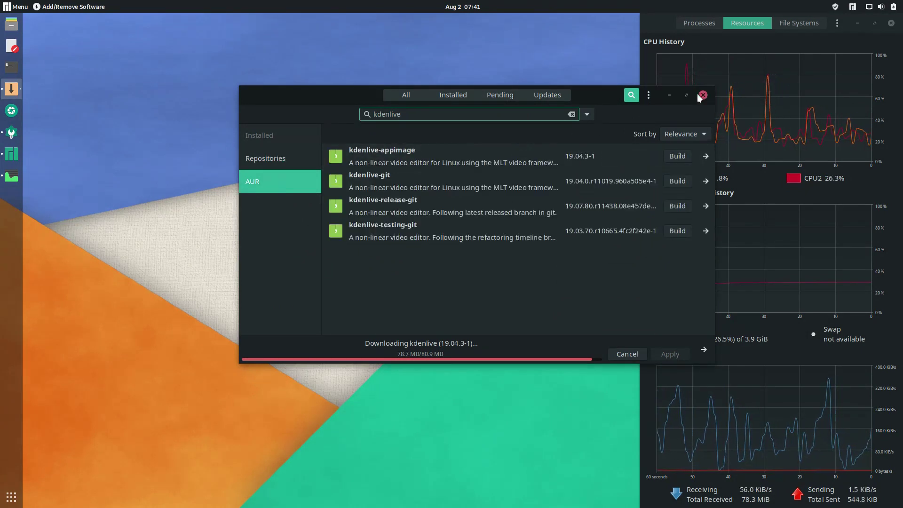
{"action": "left_click", "coordinate": [669, 95]}
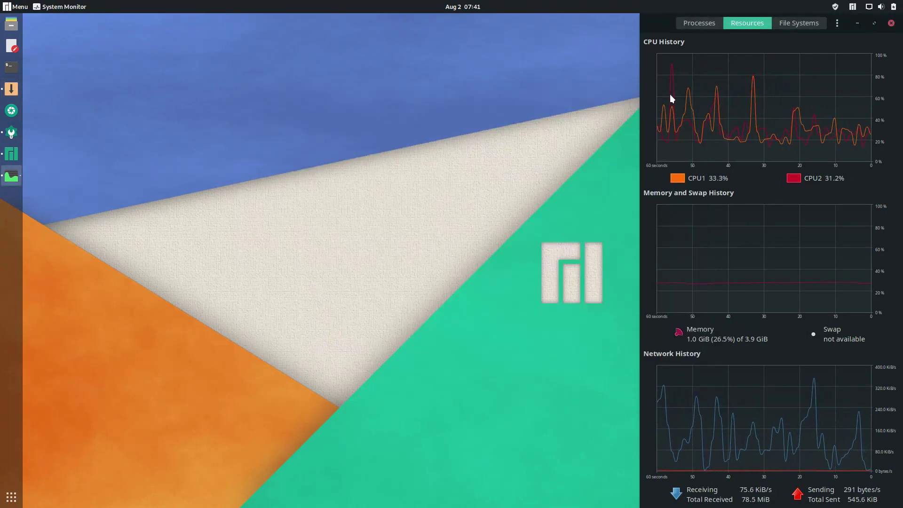
Check the kernel version by running uname -r in a terminal, highlight the output line, and close the terminal
{"action": "left_click", "coordinate": [17, 6]}
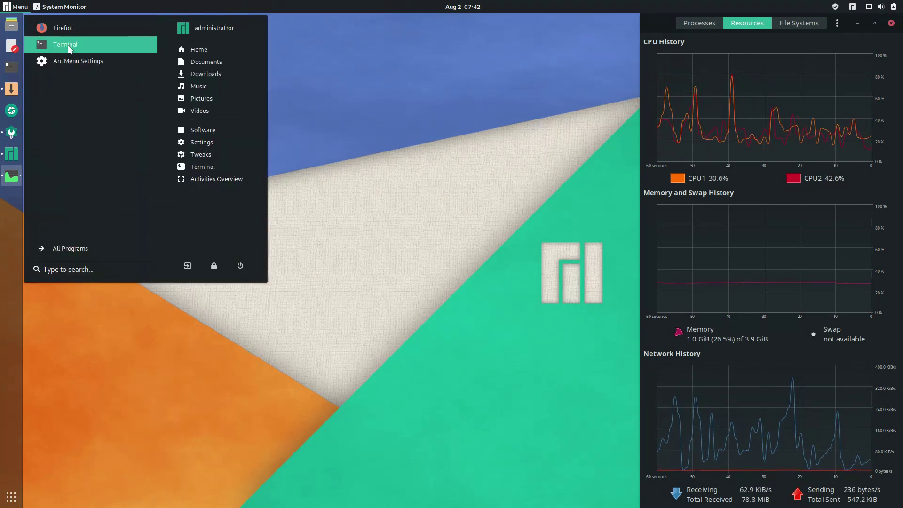
{"action": "left_click", "coordinate": [190, 168]}
{"action": "type", "text": "uname -r"}
{"action": "key", "text": "Return"}
{"action": "triple_click", "coordinate": [188, 59]}
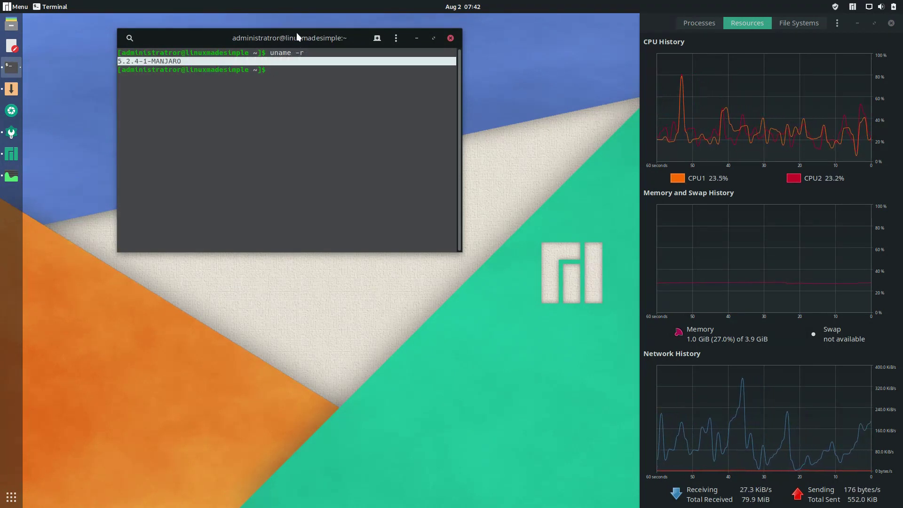
{"action": "left_click", "coordinate": [451, 38]}
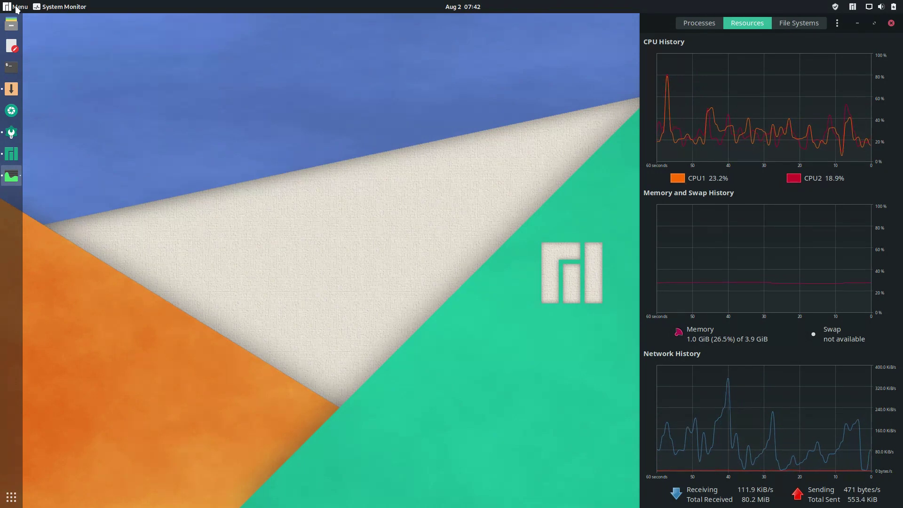
Show the Activities Overview and switch from it to the Add/Remove Software window
{"action": "key", "text": "super"}
{"action": "left_click", "coordinate": [201, 183]}
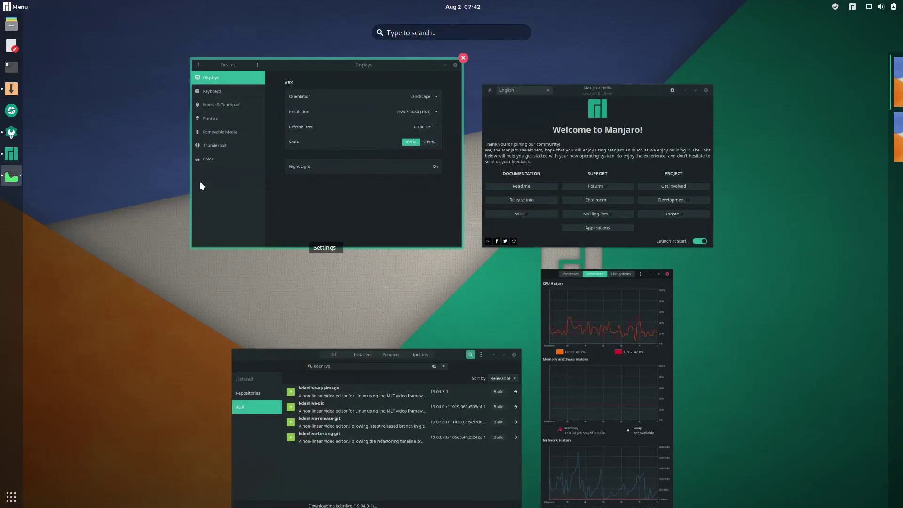
{"action": "left_click", "coordinate": [420, 430]}
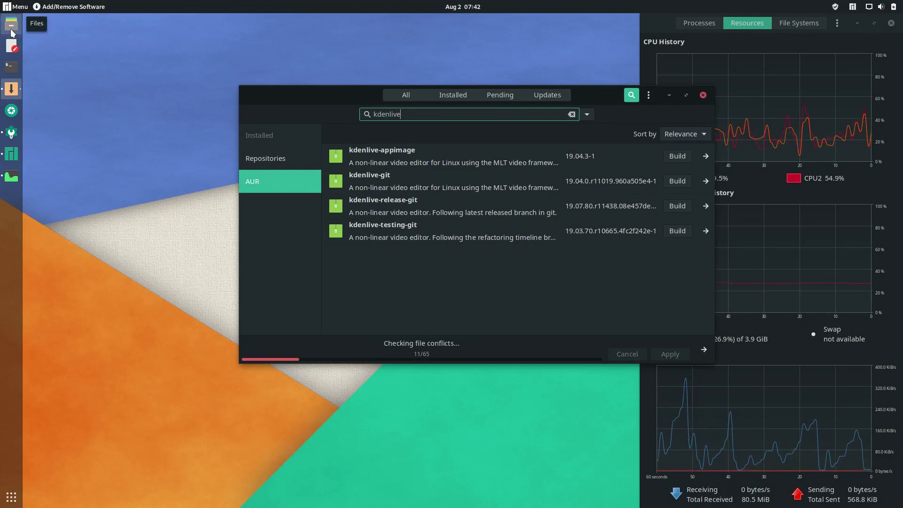
Remove Text Editor from the dock's favorites
{"action": "right_click", "coordinate": [11, 46]}
{"action": "left_click", "coordinate": [12, 63]}
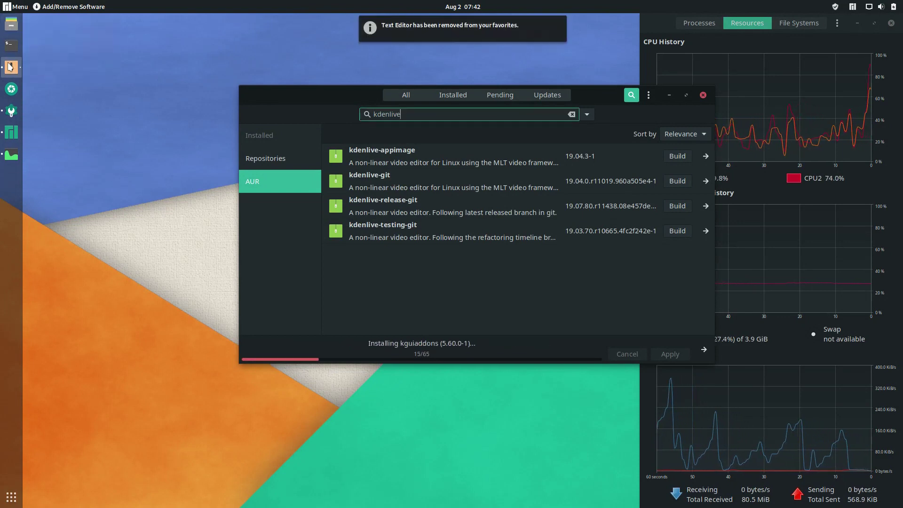
Open the Screenshot tool from the dock and capture the whole screen
{"action": "left_click", "coordinate": [11, 88]}
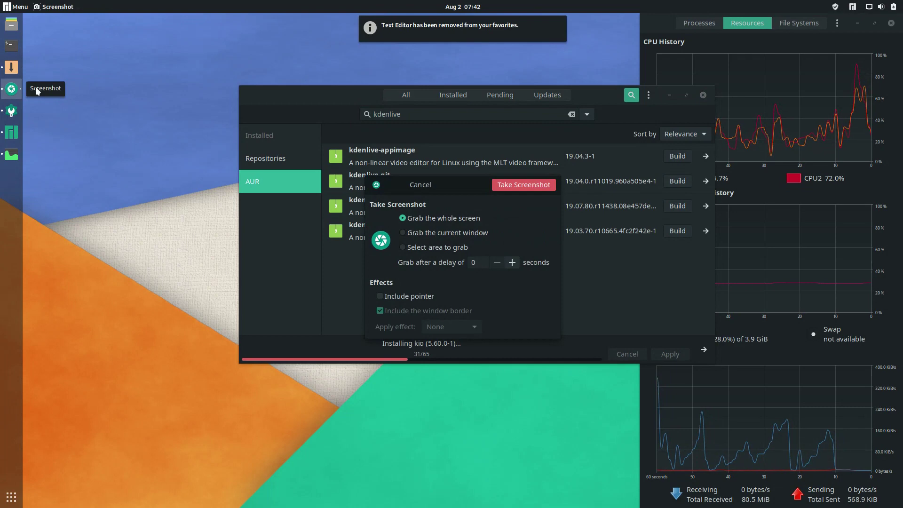
{"action": "left_click", "coordinate": [512, 184]}
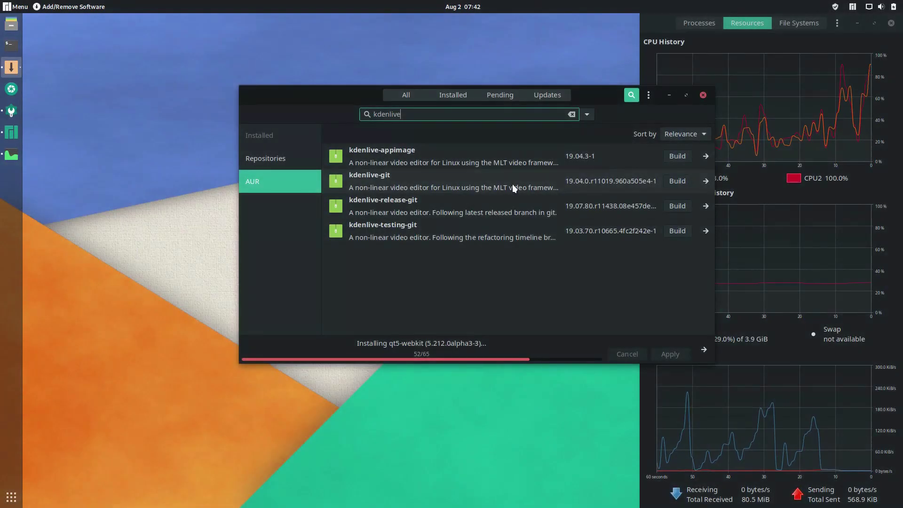
{"action": "left_click", "coordinate": [594, 201]}
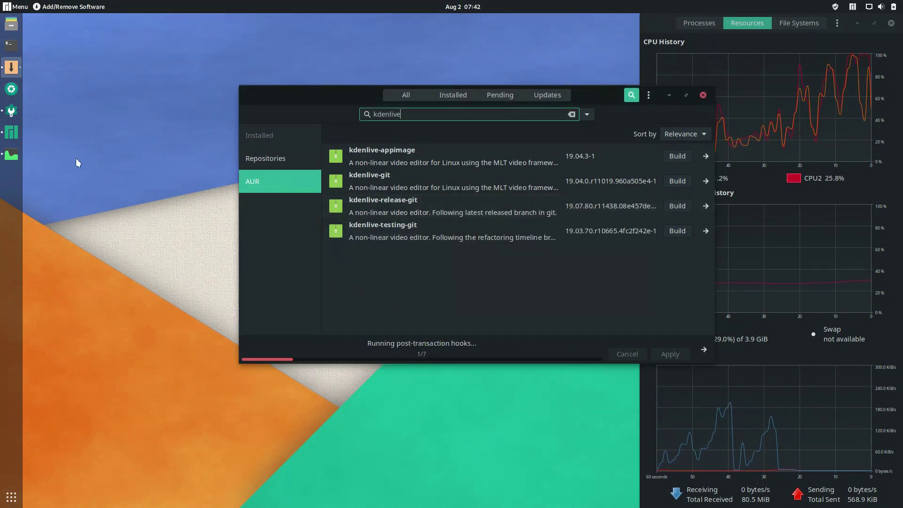
Open Manjaro Hello, maximize it, and look over its language list and About dialog
{"action": "left_click", "coordinate": [13, 134]}
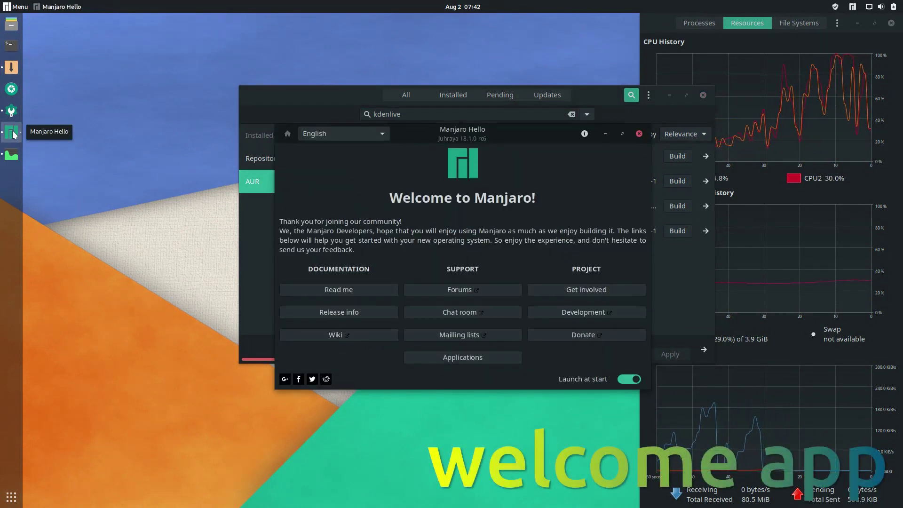
{"action": "double_click", "coordinate": [433, 135]}
{"action": "left_click", "coordinate": [126, 22]}
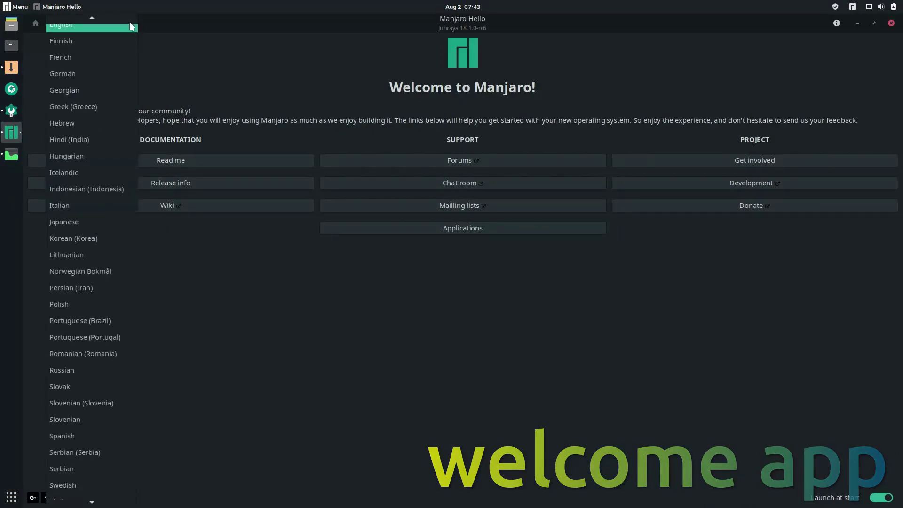
{"action": "left_click", "coordinate": [129, 22]}
{"action": "left_click", "coordinate": [836, 23]}
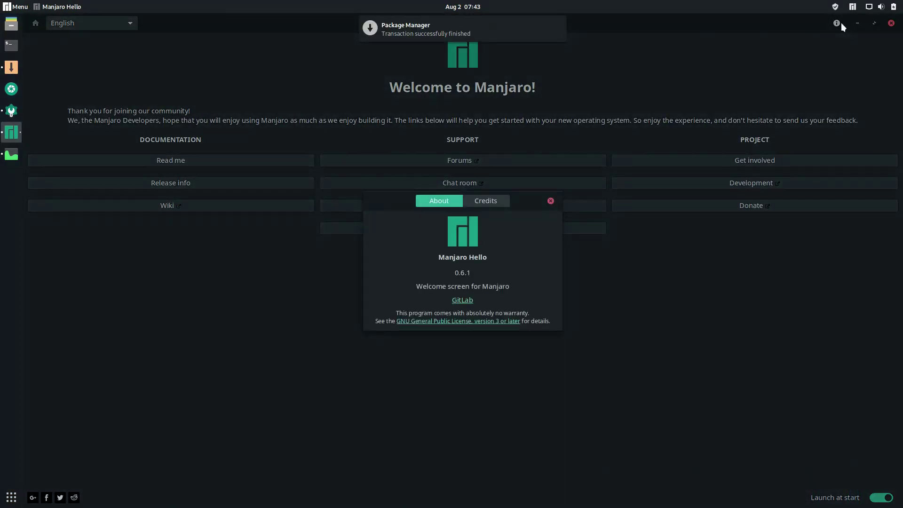
{"action": "left_click", "coordinate": [550, 200]}
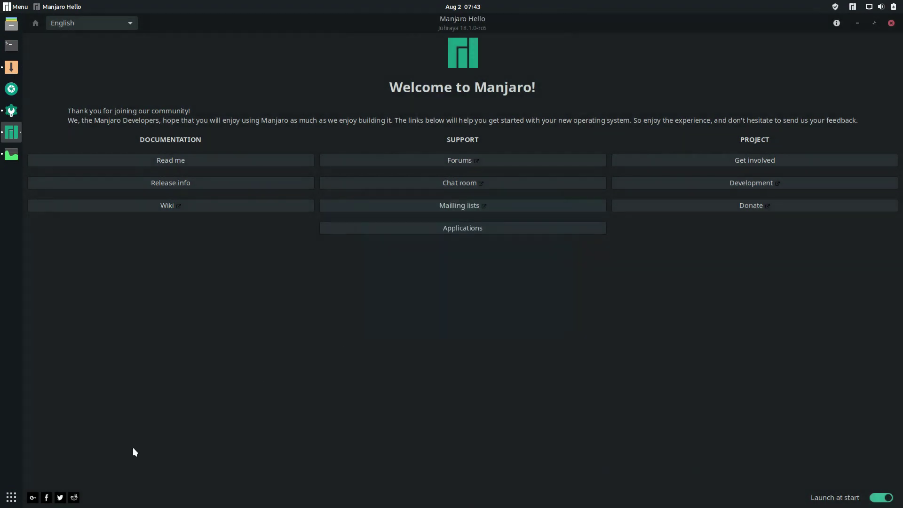
Turn off Launch at start in Manjaro Hello, and view the Read me and Release info pages
{"action": "left_click", "coordinate": [881, 498]}
{"action": "left_click", "coordinate": [226, 162]}
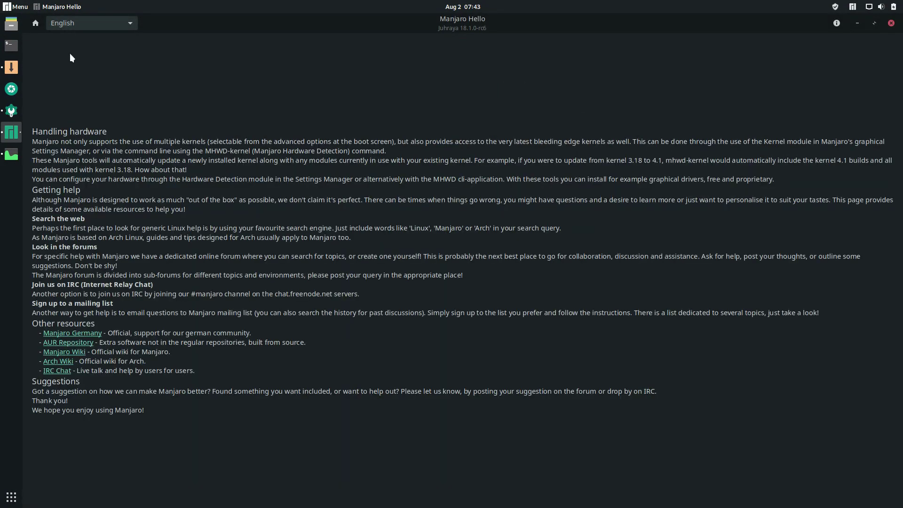
{"action": "left_click", "coordinate": [36, 24]}
{"action": "left_click", "coordinate": [81, 182]}
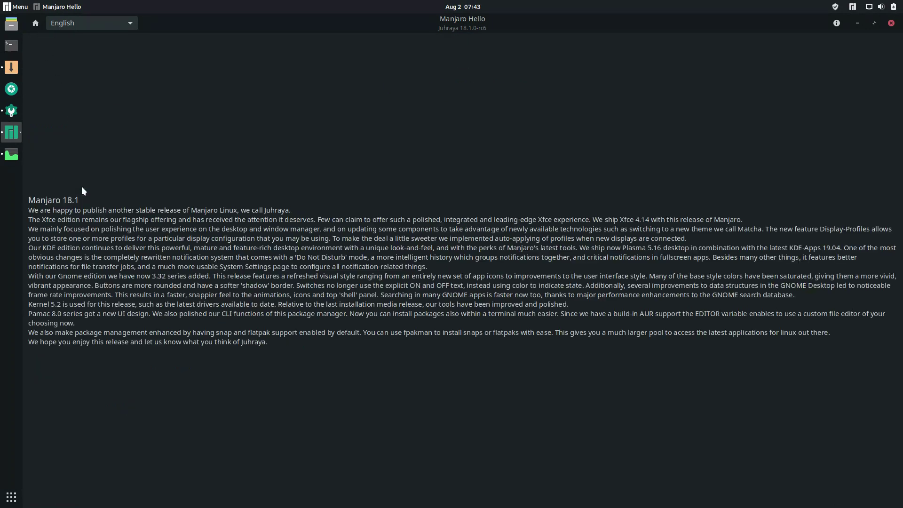
{"action": "left_click", "coordinate": [36, 24]}
Open the Wiki, Forums, Chat room and Mailling lists links from Manjaro Hello in the web browser
{"action": "left_click", "coordinate": [57, 206]}
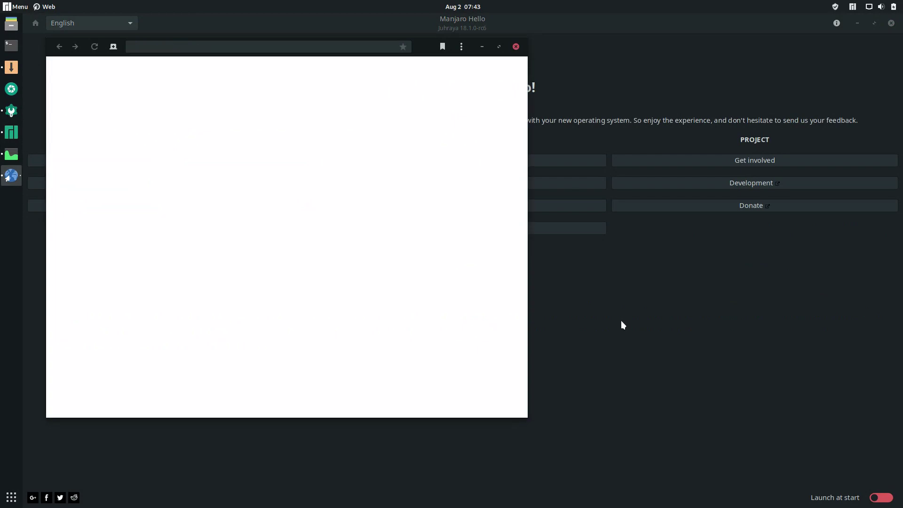
{"action": "left_click", "coordinate": [621, 321]}
{"action": "left_click", "coordinate": [535, 165]}
{"action": "left_click", "coordinate": [634, 334]}
{"action": "left_click", "coordinate": [495, 182]}
{"action": "left_click", "coordinate": [581, 329]}
{"action": "left_click", "coordinate": [498, 201]}
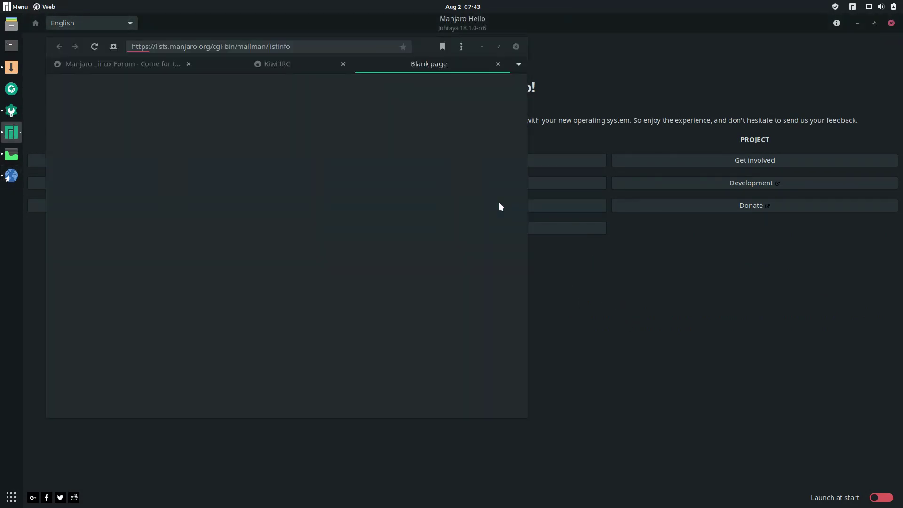
{"action": "left_click", "coordinate": [681, 356]}
View the Applications page, expand and collapse the System Tools group, and return to the welcome page
{"action": "left_click", "coordinate": [535, 230]}
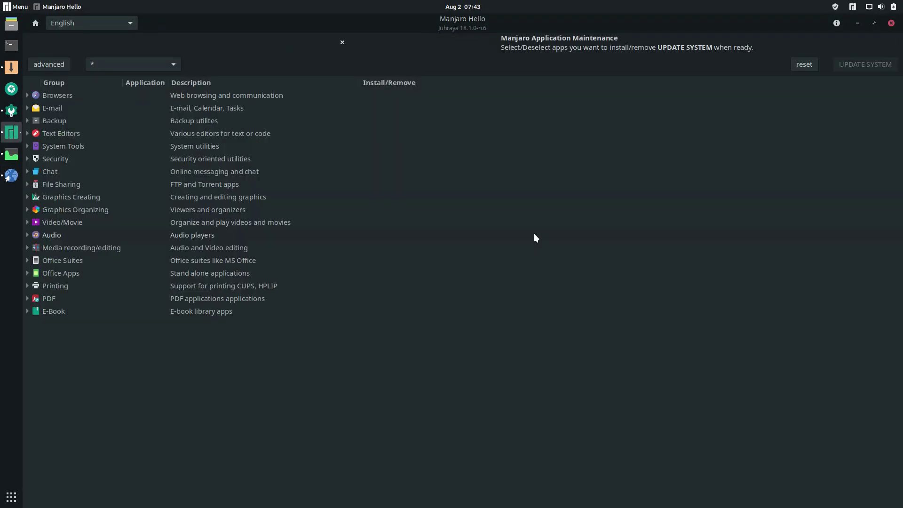
{"action": "left_click", "coordinate": [27, 146]}
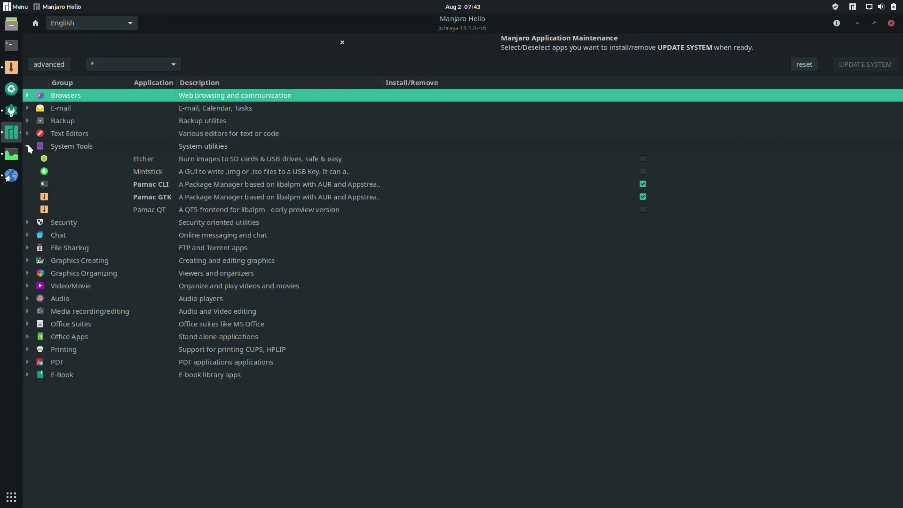
{"action": "left_click", "coordinate": [27, 146]}
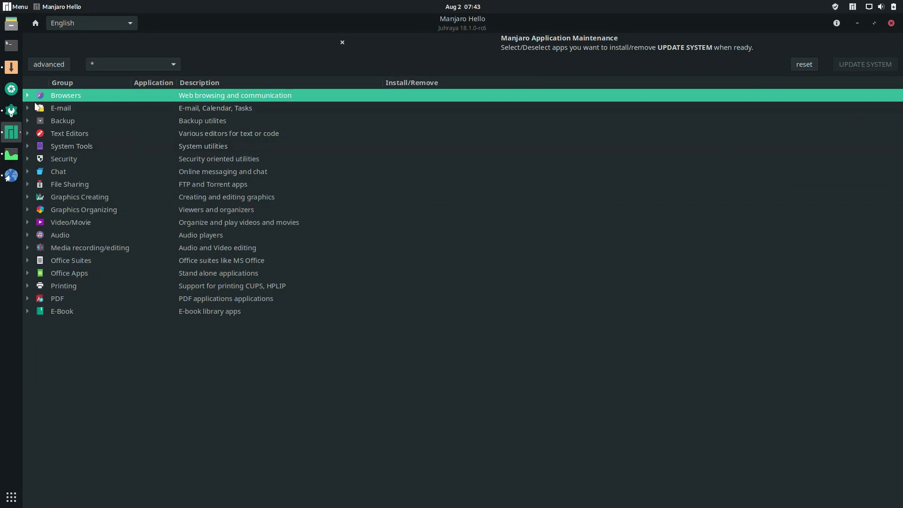
{"action": "left_click", "coordinate": [34, 26]}
Open the project's Development and Donate links from Manjaro Hello in the web browser
{"action": "left_click", "coordinate": [647, 184]}
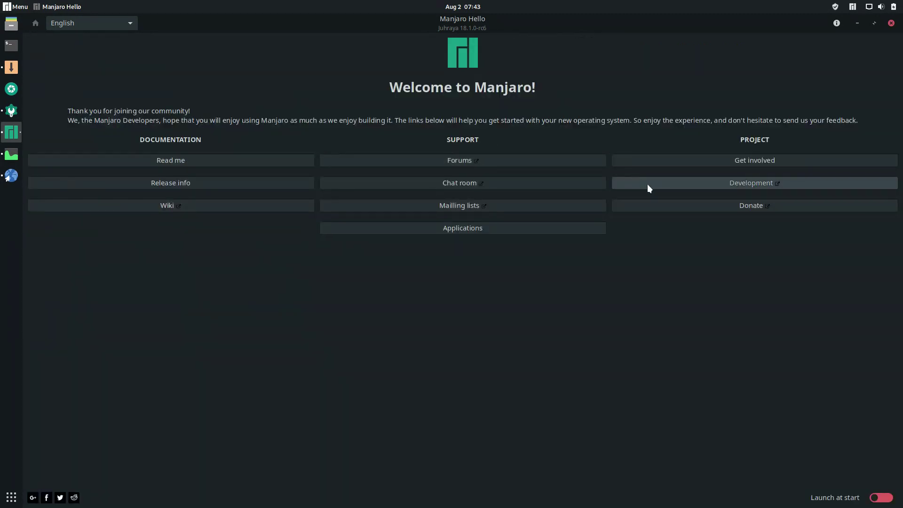
{"action": "left_click", "coordinate": [662, 307]}
{"action": "left_click", "coordinate": [662, 207]}
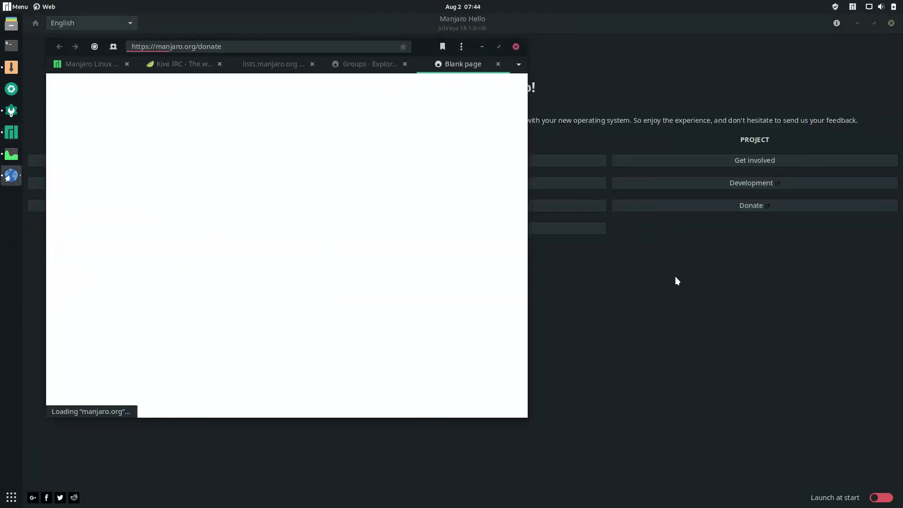
View the Get involved page and close Manjaro Hello
{"action": "left_click", "coordinate": [673, 163]}
{"action": "left_click", "coordinate": [671, 161]}
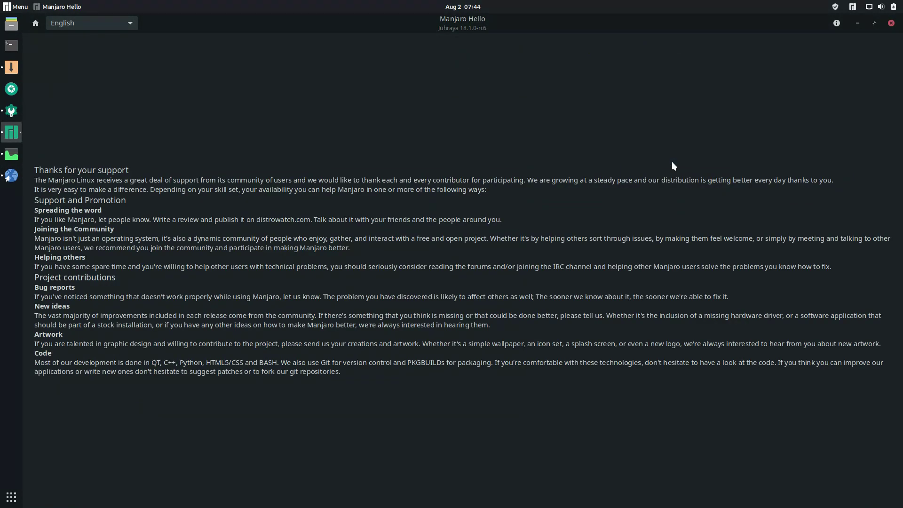
{"action": "left_click", "coordinate": [891, 23]}
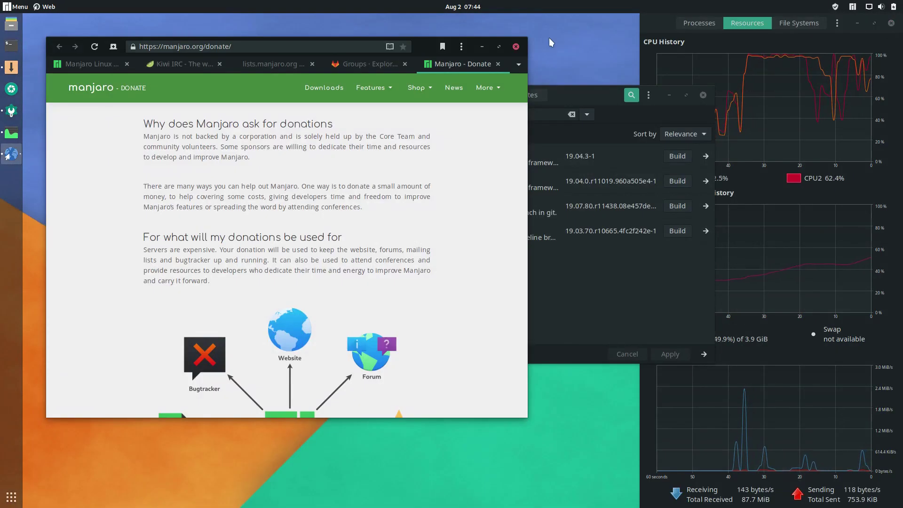
Review the forum, Kiwi IRC, mailing lists, GitLab and Donate pages in the maximized browser, and close the browser and Add/Remove Software
{"action": "left_click", "coordinate": [501, 46]}
{"action": "left_click", "coordinate": [133, 39]}
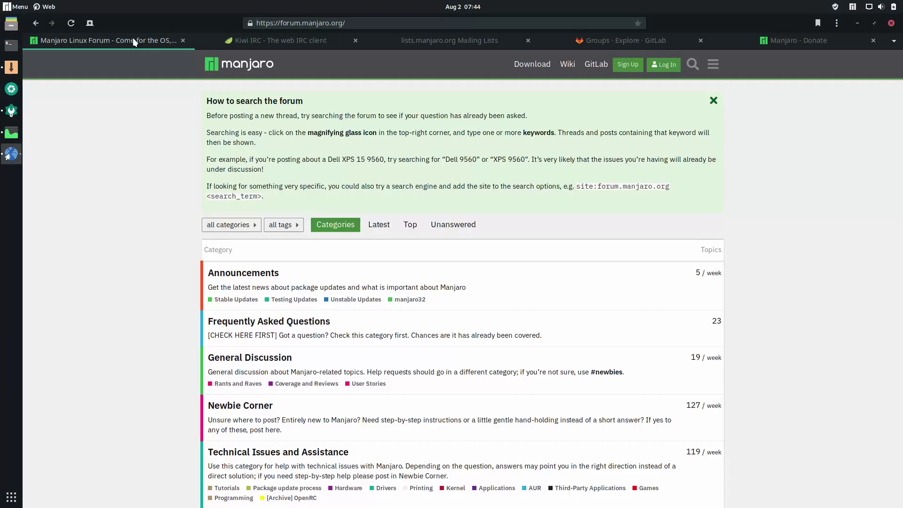
{"action": "left_click", "coordinate": [269, 41]}
{"action": "left_click", "coordinate": [433, 40]}
{"action": "left_click", "coordinate": [606, 39]}
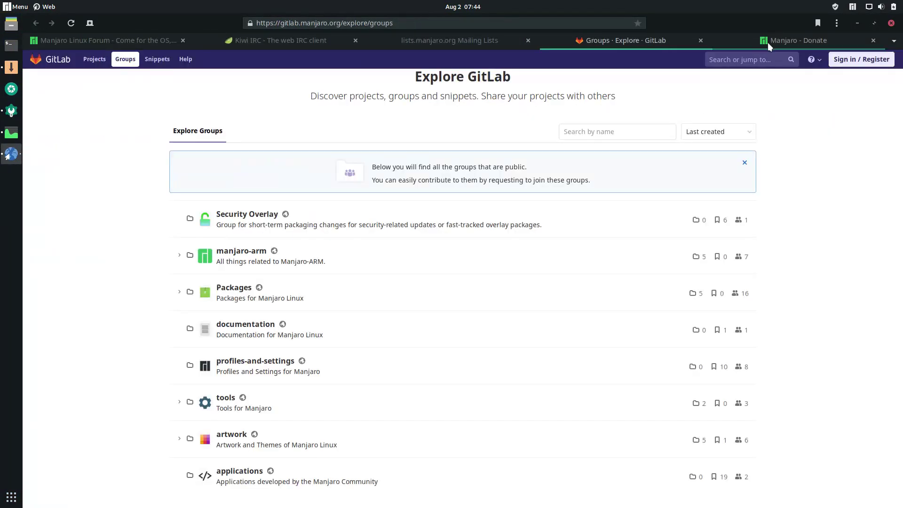
{"action": "left_click", "coordinate": [767, 42]}
{"action": "left_click", "coordinate": [892, 24]}
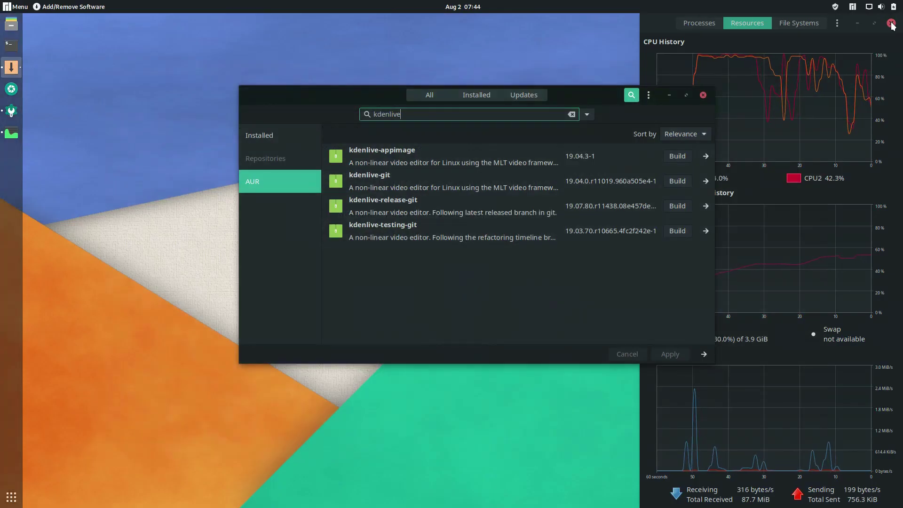
{"action": "left_click", "coordinate": [703, 96]}
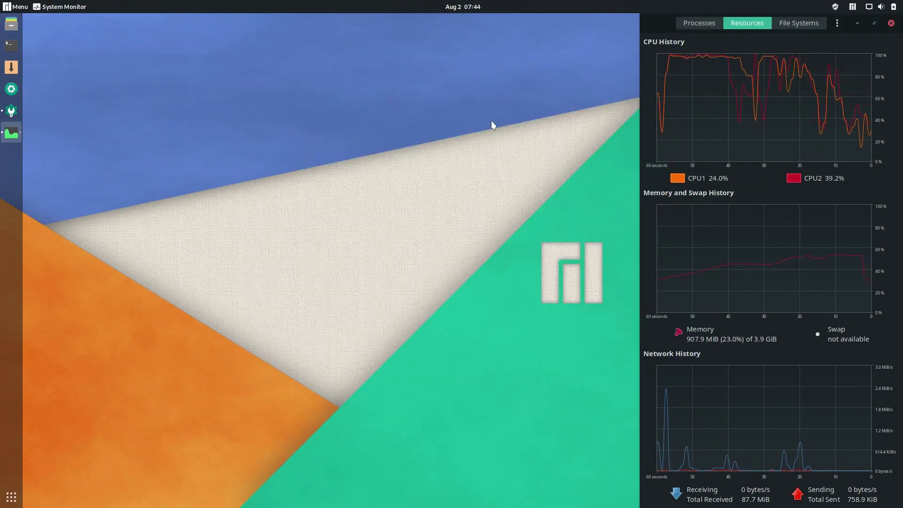
Open the Settings window, maximize it, and go through the Background and Notifications pages
{"action": "left_click", "coordinate": [12, 113]}
{"action": "left_click", "coordinate": [240, 104]}
{"action": "double_click", "coordinate": [444, 97]}
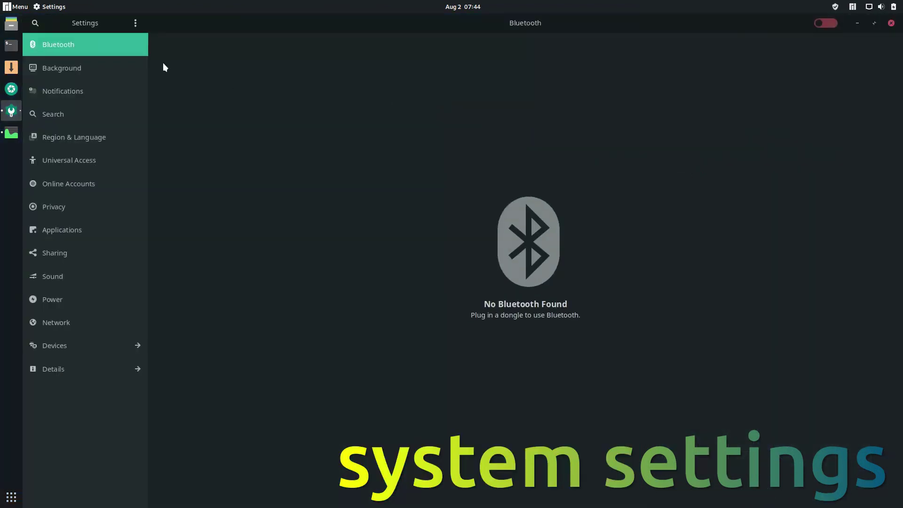
{"action": "left_click", "coordinate": [75, 69]}
{"action": "left_click", "coordinate": [75, 89]}
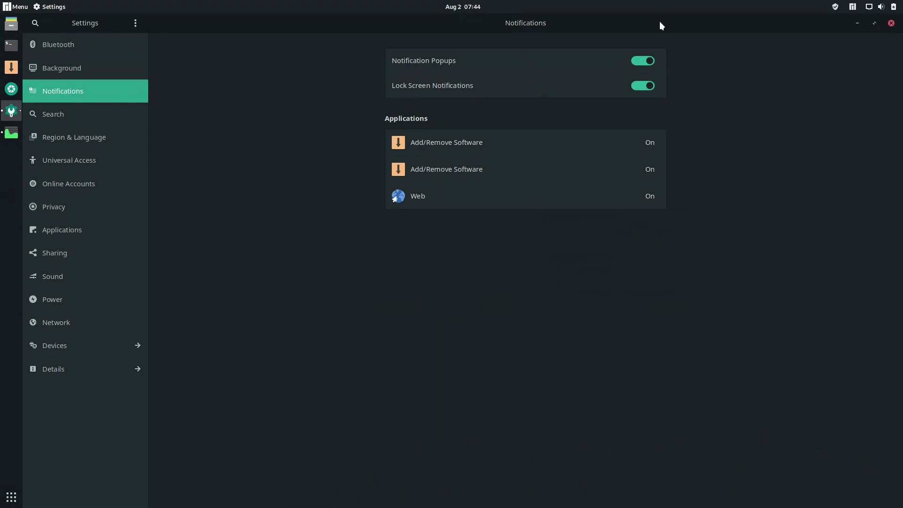
Look at the notification options for Add/Remove Software and dismiss them without changes
{"action": "key", "text": "Return"}
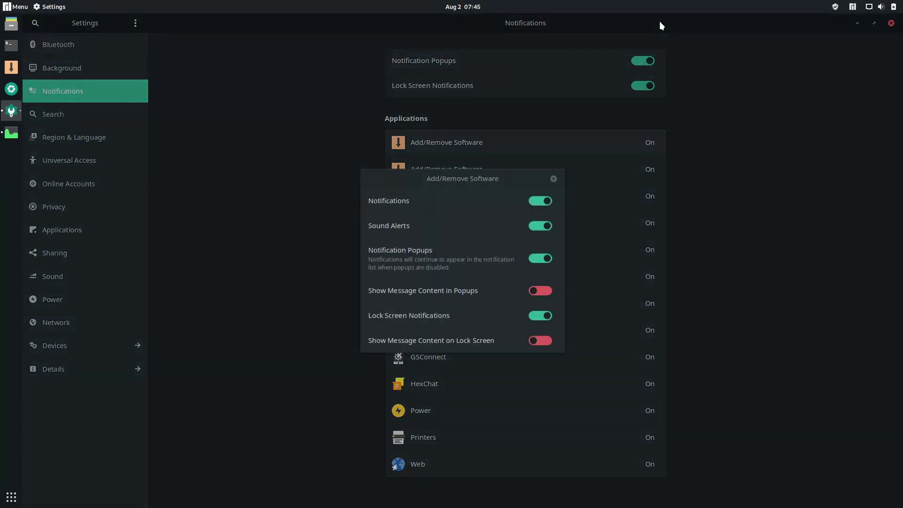
{"action": "key", "text": "Escape"}
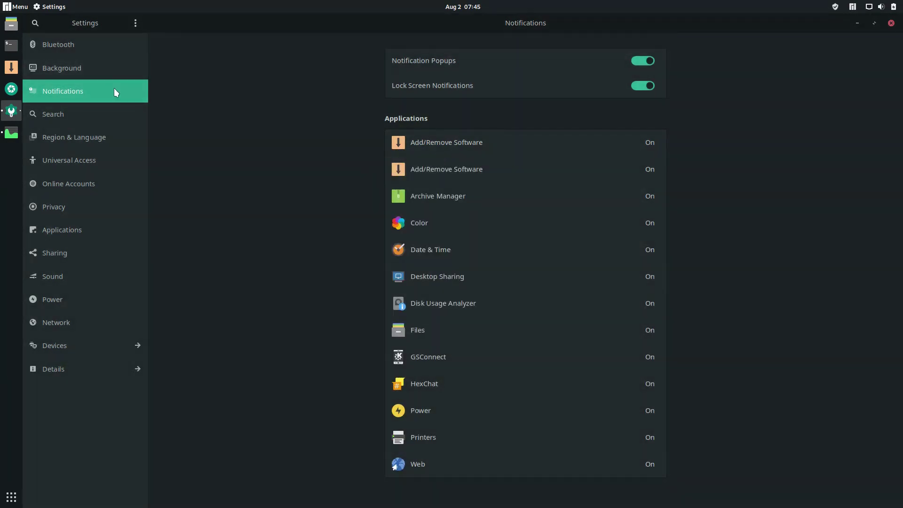
{"action": "left_click", "coordinate": [637, 142]}
{"action": "key", "text": "Escape"}
Review the Search settings page and the options dialog for its search sources
{"action": "left_click", "coordinate": [108, 113]}
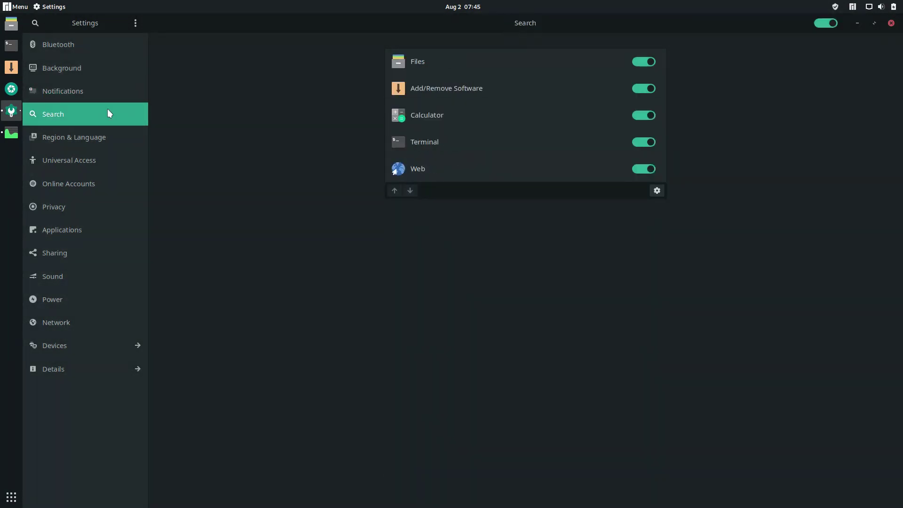
{"action": "left_click", "coordinate": [657, 190]}
{"action": "left_click", "coordinate": [474, 185]}
{"action": "left_click", "coordinate": [518, 182]}
{"action": "left_click", "coordinate": [543, 166]}
Show the Region & Language settings, and check the language selection and the input source options without changing them
{"action": "left_click", "coordinate": [123, 140]}
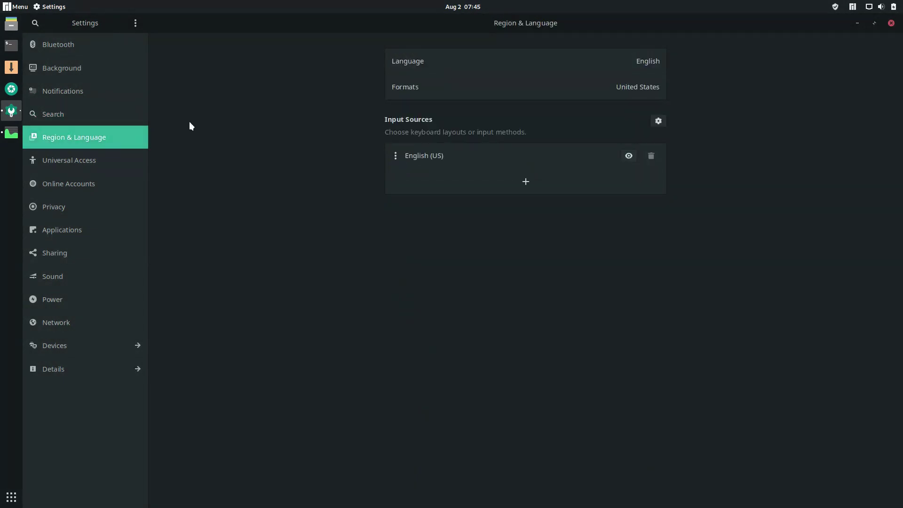
{"action": "left_click", "coordinate": [459, 64]}
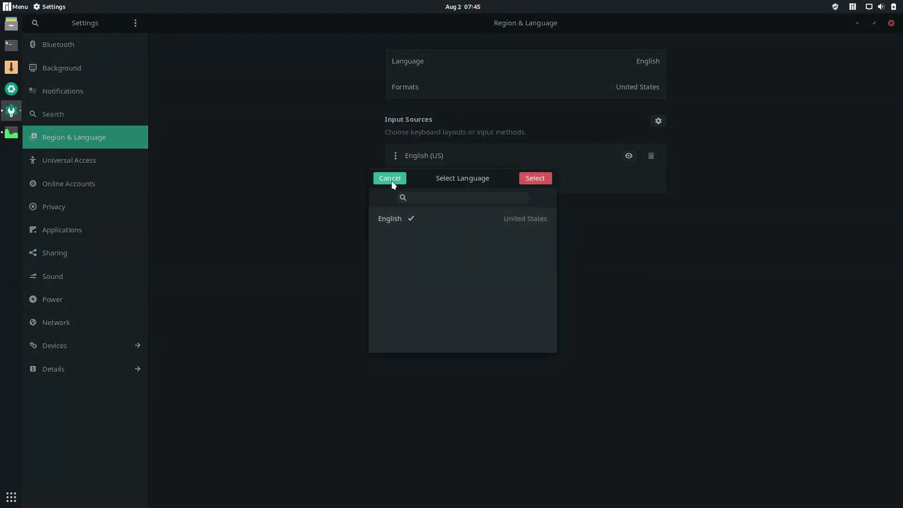
{"action": "left_click", "coordinate": [391, 179]}
{"action": "left_click", "coordinate": [658, 121]}
{"action": "left_click", "coordinate": [562, 165]}
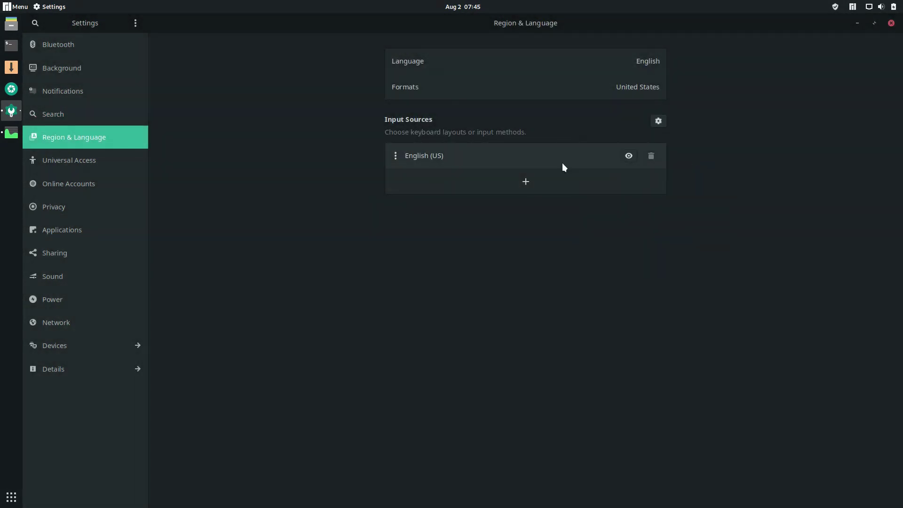
Browse the Other keyboard layouts available for adding an input source, and cancel
{"action": "left_click", "coordinate": [528, 181]}
{"action": "left_click", "coordinate": [474, 226]}
{"action": "left_click", "coordinate": [463, 217]}
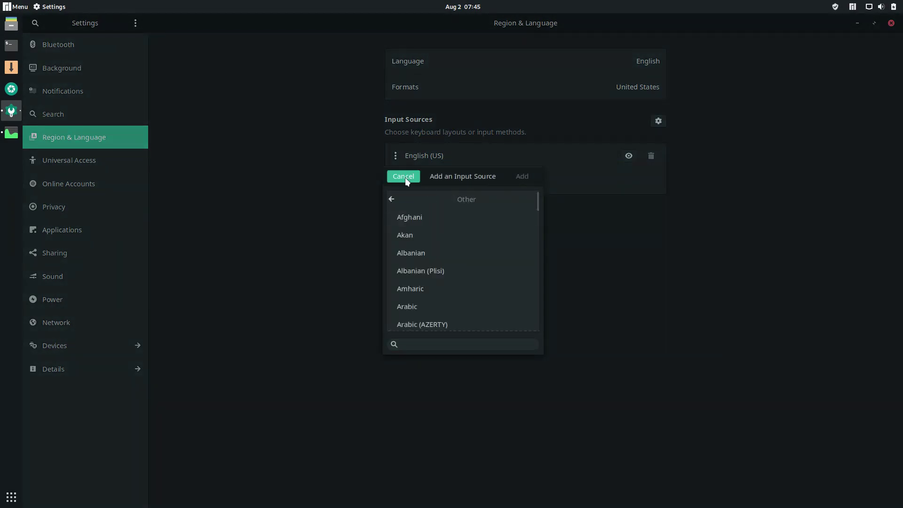
{"action": "left_click", "coordinate": [405, 177]}
Turn on Always Show Universal Access Menu and look through the accessibility options in that menu
{"action": "left_click", "coordinate": [81, 156]}
{"action": "left_click", "coordinate": [678, 53]}
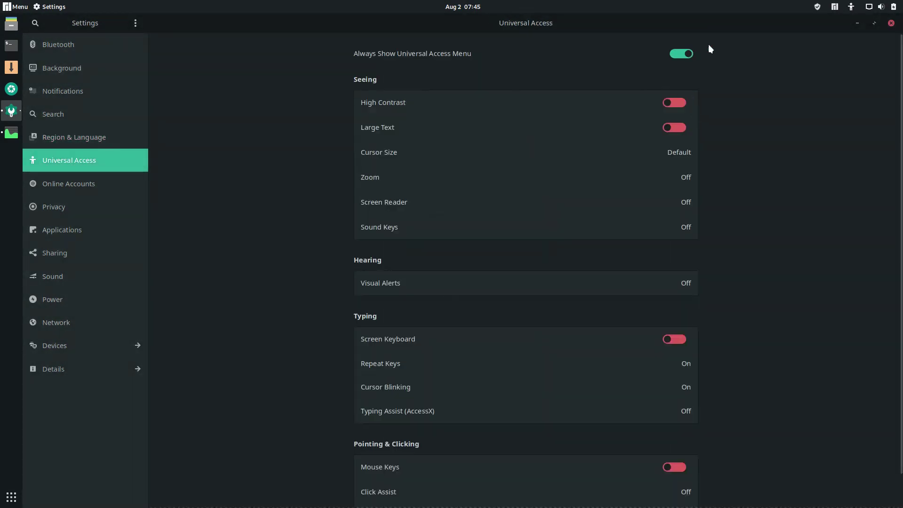
{"action": "left_click", "coordinate": [851, 7]}
{"action": "left_click", "coordinate": [849, 86]}
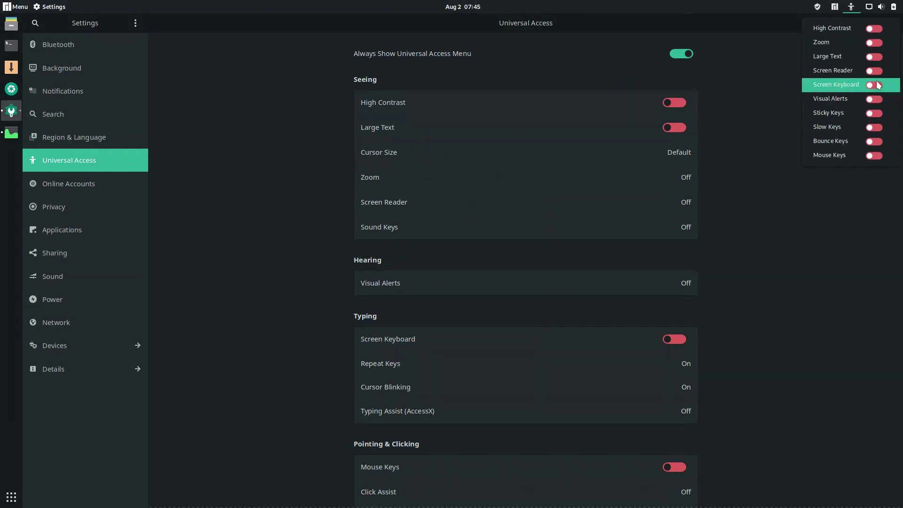
Look over the account providers offered in the Online Accounts settings
{"action": "left_click", "coordinate": [113, 185]}
{"action": "left_click", "coordinate": [447, 420]}
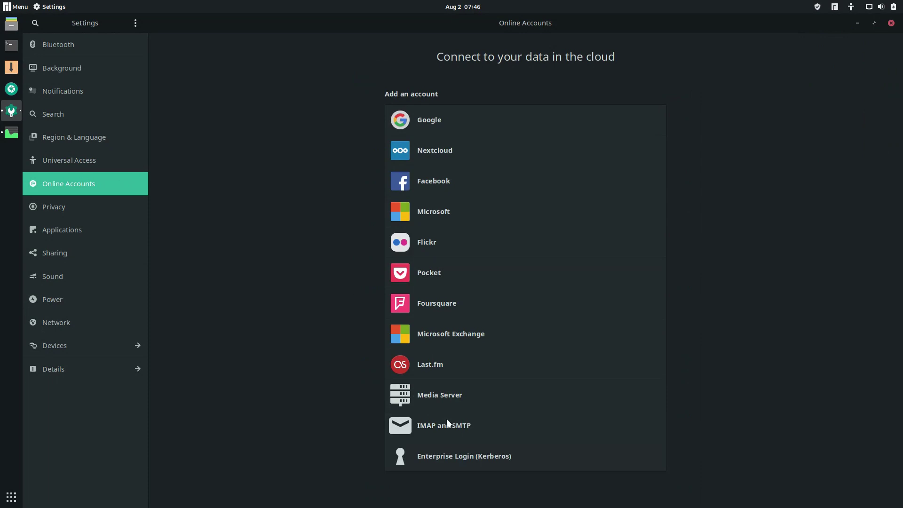
Inspect the Screen Lock and Location Services dialogs in the Privacy settings
{"action": "left_click", "coordinate": [63, 206]}
{"action": "left_click", "coordinate": [460, 64]}
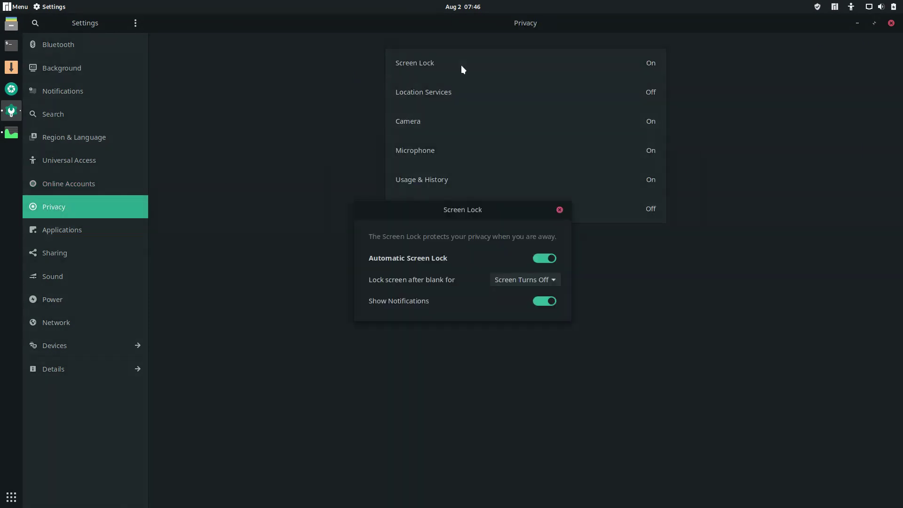
{"action": "left_click", "coordinate": [559, 210]}
{"action": "left_click", "coordinate": [543, 96]}
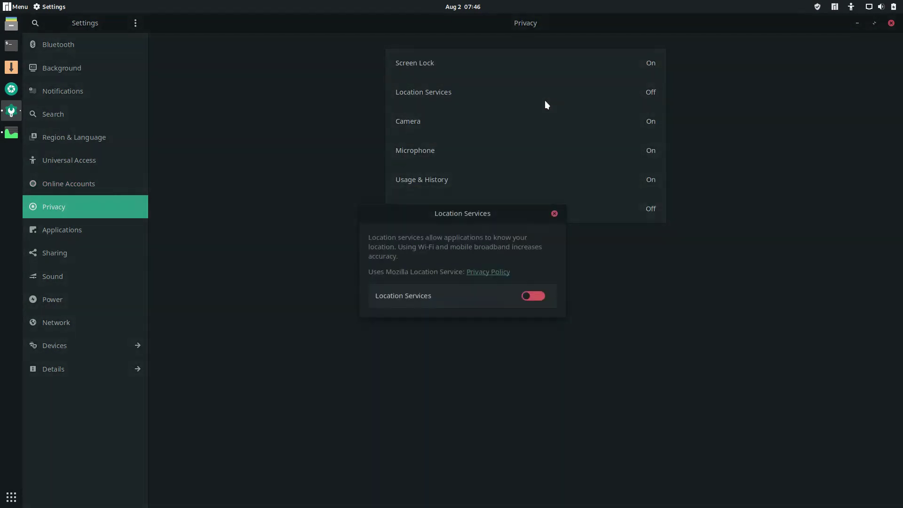
{"action": "left_click", "coordinate": [554, 212]}
Inspect the remaining Privacy entries, including Camera, Microphone and Usage & History, closing each dialog without changes
{"action": "left_click", "coordinate": [537, 124]}
{"action": "left_click", "coordinate": [557, 221]}
{"action": "left_click", "coordinate": [545, 156]}
{"action": "left_click", "coordinate": [544, 220]}
{"action": "left_click", "coordinate": [543, 185]}
{"action": "left_click", "coordinate": [551, 202]}
{"action": "left_click", "coordinate": [560, 207]}
{"action": "left_click", "coordinate": [557, 190]}
View the per-application settings list and return to the main Settings list
{"action": "left_click", "coordinate": [92, 230]}
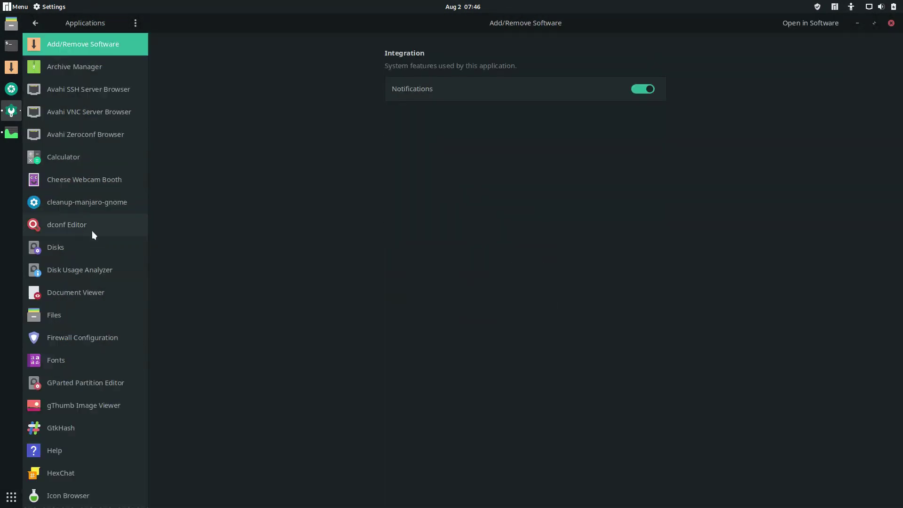
{"action": "left_click", "coordinate": [32, 24]}
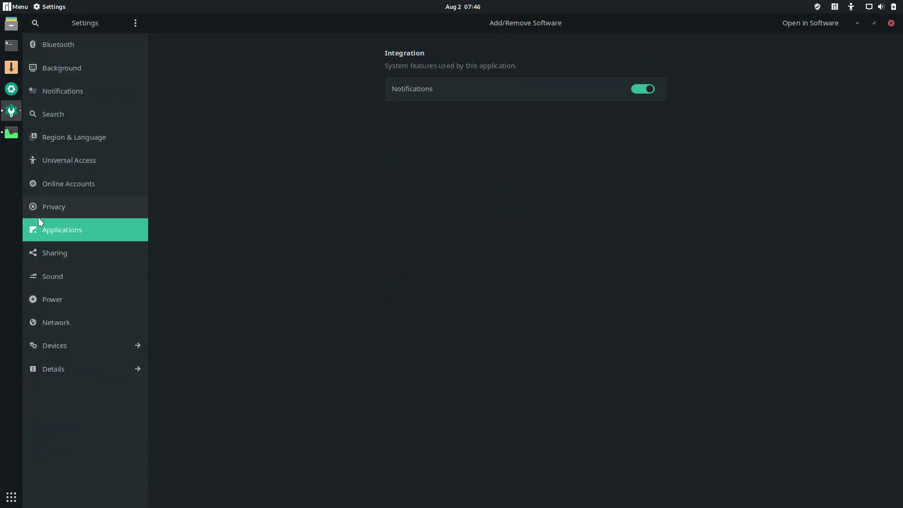
Turn on sharing for the computer and inspect the File Sharing, Screen Sharing and Remote Login dialogs
{"action": "left_click", "coordinate": [48, 249]}
{"action": "left_click", "coordinate": [834, 23]}
{"action": "left_click", "coordinate": [611, 109]}
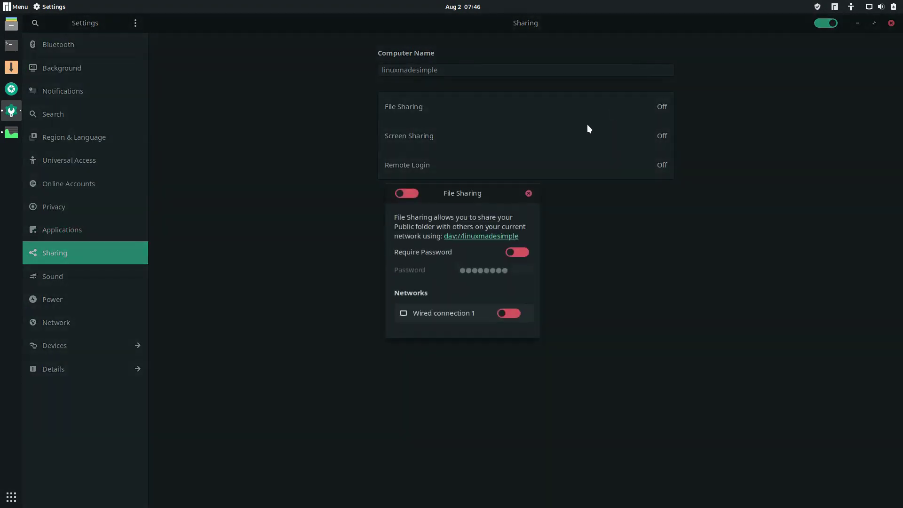
{"action": "left_click", "coordinate": [528, 194]}
{"action": "left_click", "coordinate": [535, 139]}
{"action": "left_click", "coordinate": [534, 168]}
{"action": "left_click", "coordinate": [558, 164]}
{"action": "left_click", "coordinate": [556, 220]}
View the Sound, Power and Network settings pages in turn
{"action": "left_click", "coordinate": [91, 278]}
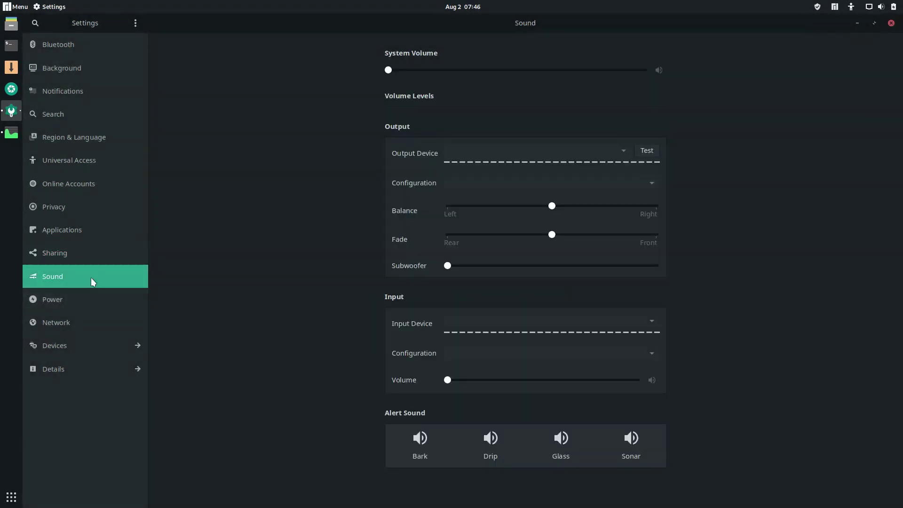
{"action": "left_click", "coordinate": [99, 298]}
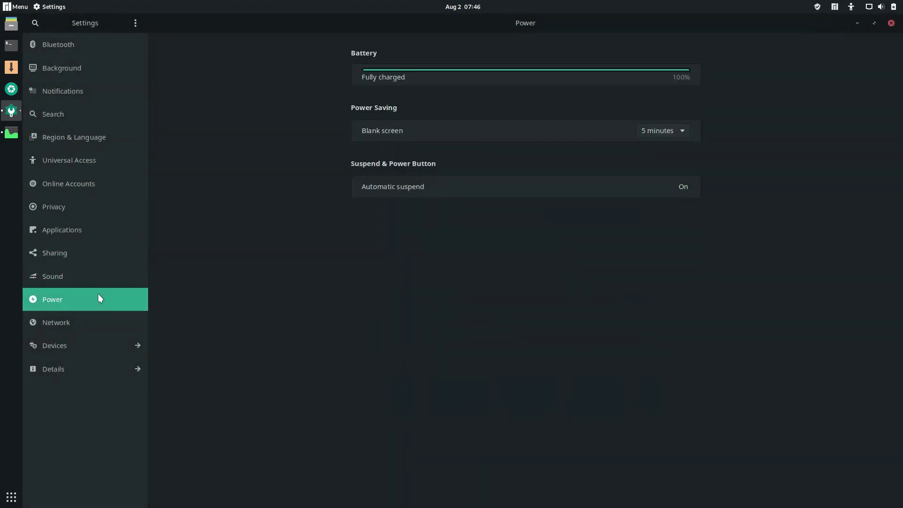
{"action": "left_click", "coordinate": [98, 317]}
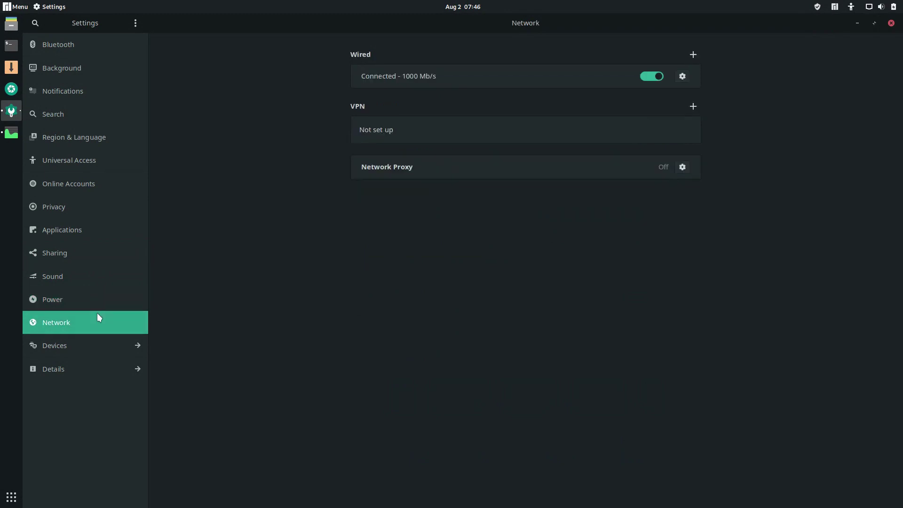
Inspect the IPv4, IPv6 and Security options of a new wired profile and cancel without adding it
{"action": "left_click", "coordinate": [693, 54]}
{"action": "left_click", "coordinate": [371, 176]}
{"action": "left_click", "coordinate": [400, 176]}
{"action": "left_click", "coordinate": [436, 177]}
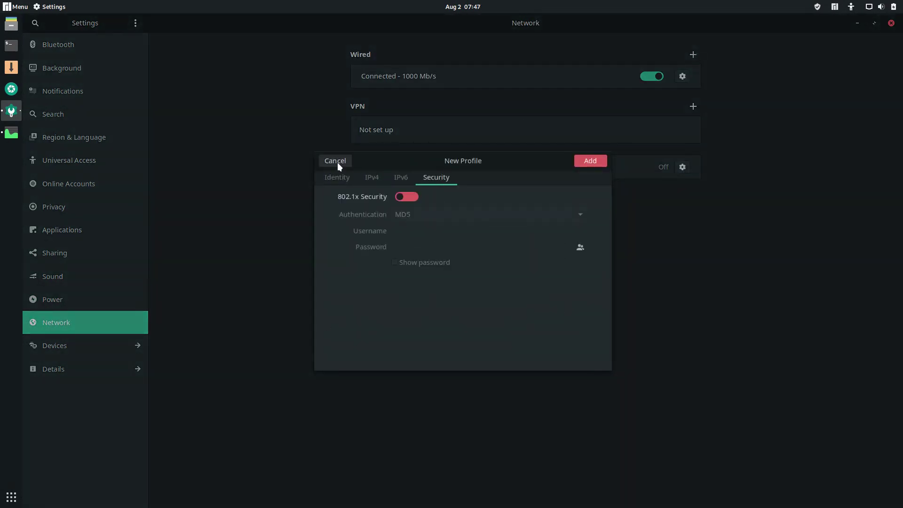
{"action": "left_click", "coordinate": [336, 162]}
Inspect each section of the existing wired connection's configuration and close it without changes
{"action": "left_click", "coordinate": [682, 76]}
{"action": "left_click", "coordinate": [376, 170]}
{"action": "left_click", "coordinate": [408, 171]}
{"action": "left_click", "coordinate": [438, 171]}
{"action": "left_click", "coordinate": [473, 171]}
{"action": "left_click", "coordinate": [346, 155]}
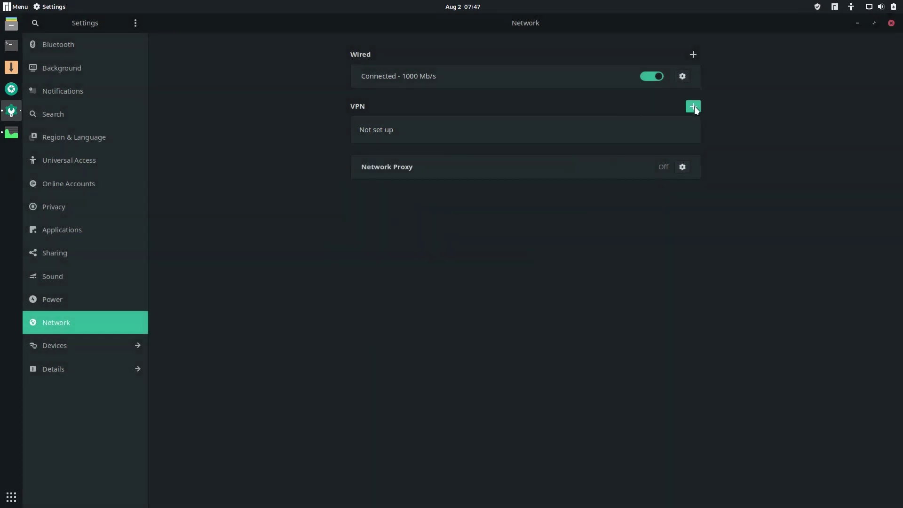
Inspect the options for adding a VPN and the Network Proxy modes, closing both dialogs without changes
{"action": "left_click", "coordinate": [693, 106]}
{"action": "left_click", "coordinate": [334, 182]}
{"action": "left_click", "coordinate": [683, 167]}
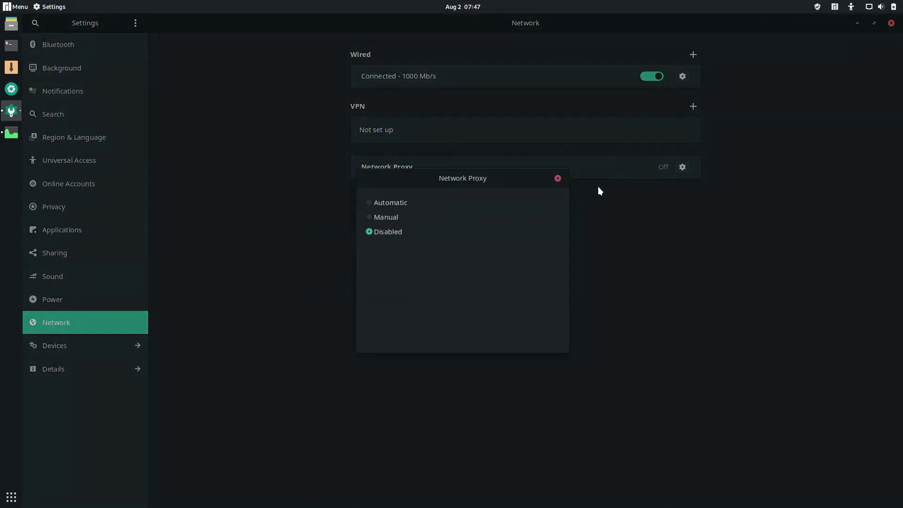
{"action": "left_click", "coordinate": [557, 178]}
Look through the Devices settings from Displays, Keyboard and Mouse & Touchpad to Printers, Removable Media, Thunderbolt and Color
{"action": "left_click", "coordinate": [118, 345]}
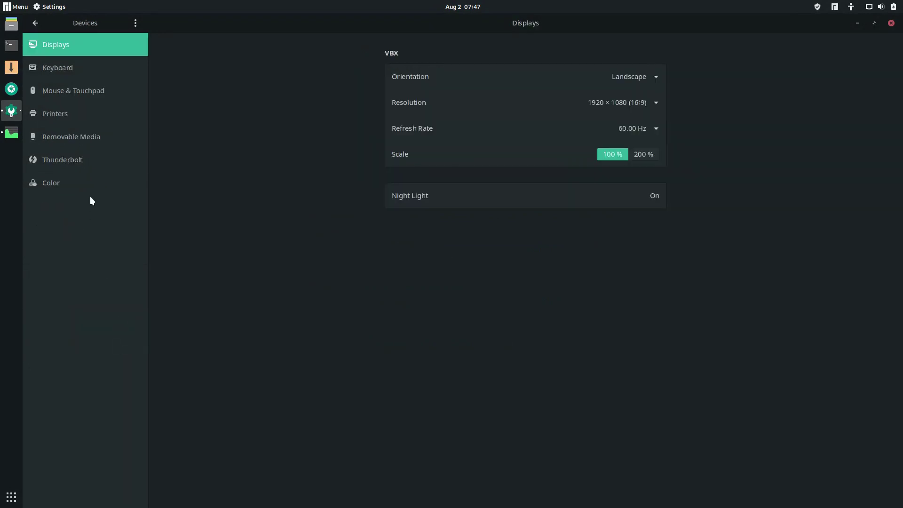
{"action": "left_click", "coordinate": [55, 77]}
{"action": "left_click", "coordinate": [58, 90]}
{"action": "left_click", "coordinate": [61, 116]}
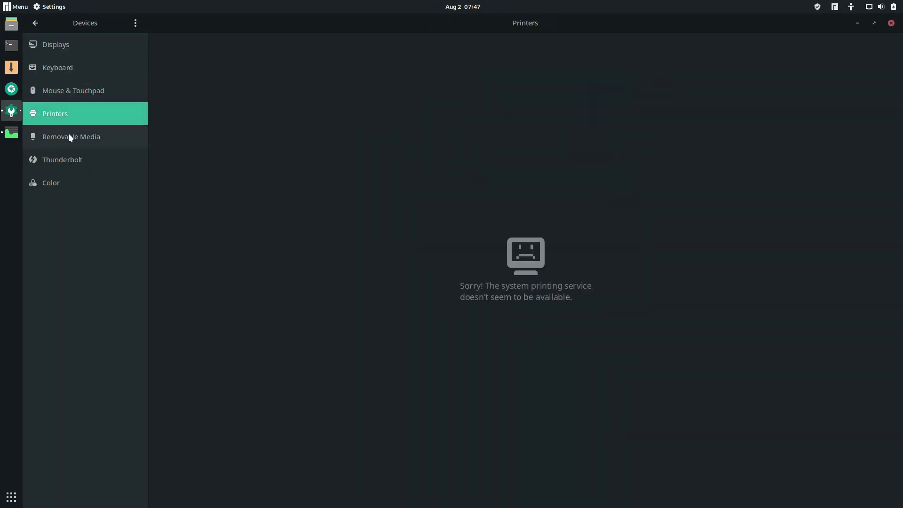
{"action": "left_click", "coordinate": [89, 138]}
{"action": "left_click", "coordinate": [89, 154]}
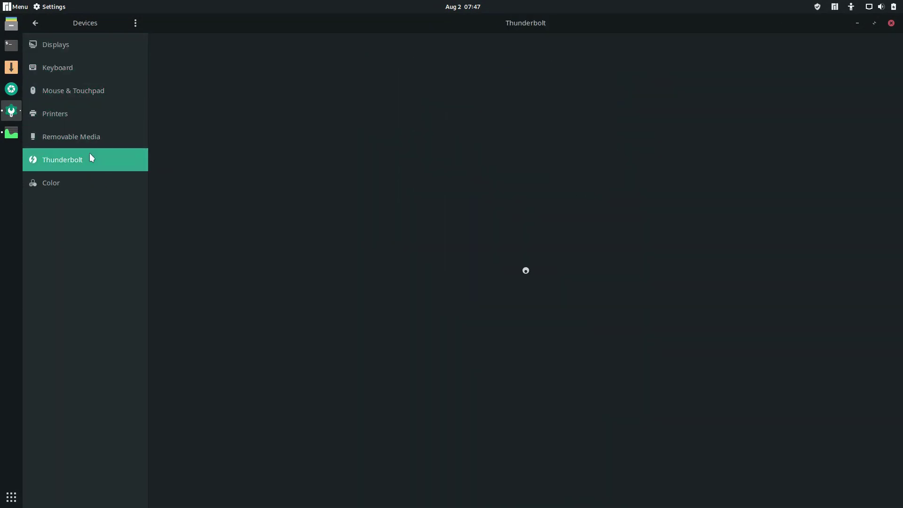
{"action": "left_click", "coordinate": [90, 181]}
Examine the About, Date & Time and Users pages in the Details settings
{"action": "left_click", "coordinate": [36, 23]}
{"action": "left_click", "coordinate": [62, 368]}
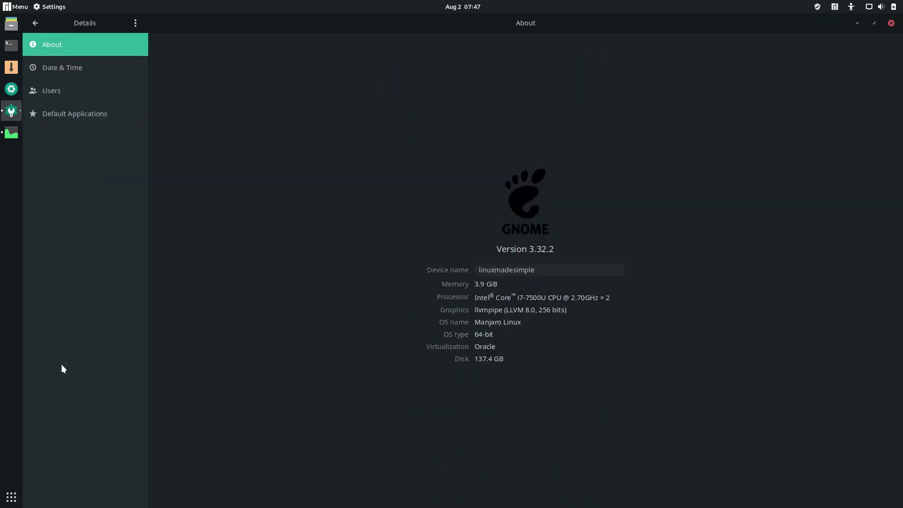
{"action": "key", "text": "Down"}
{"action": "left_click", "coordinate": [41, 89]}
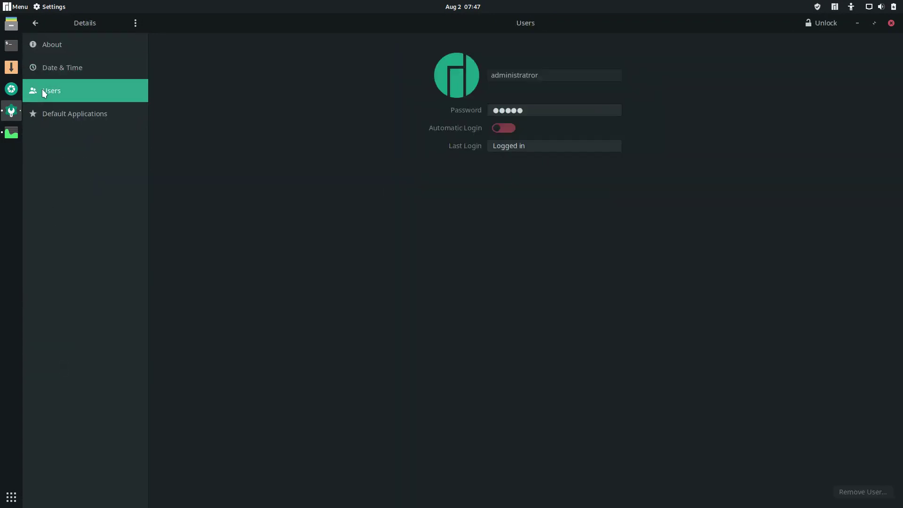
Unlock the Users settings by authenticating with the administrator account's password
{"action": "left_click", "coordinate": [824, 22]}
{"action": "type", "text": "*******"}
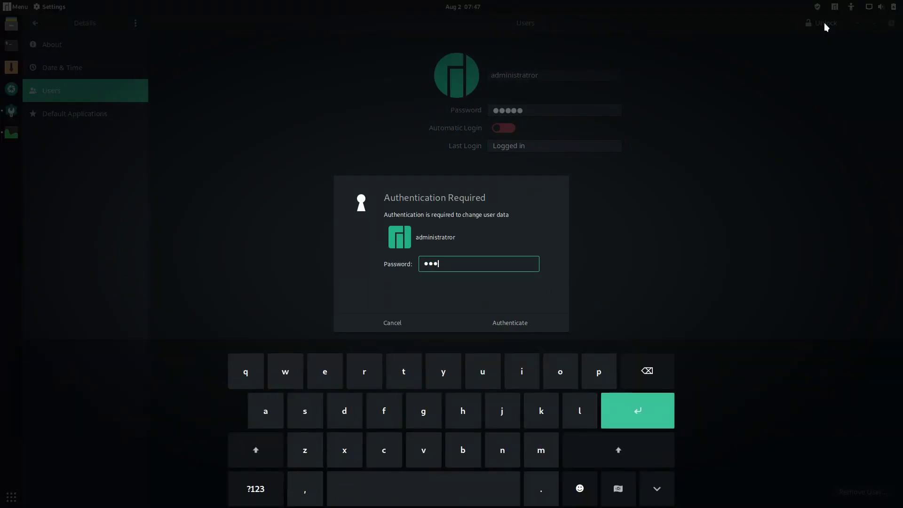
{"action": "key", "text": "Return"}
{"action": "type", "text": "*******"}
{"action": "key", "text": "Return"}
Inspect the Add User form with the Administrator account type chosen and cancel without creating an account
{"action": "left_click", "coordinate": [820, 24]}
{"action": "left_click", "coordinate": [536, 176]}
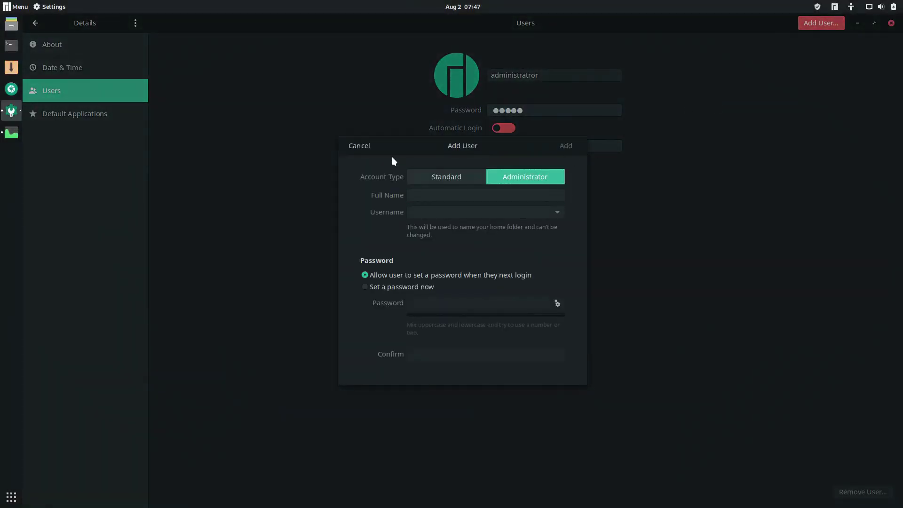
{"action": "left_click", "coordinate": [362, 146]}
View the Default Applications page and close Settings
{"action": "left_click", "coordinate": [101, 113]}
{"action": "left_click", "coordinate": [890, 22]}
Examine the desktop's accessibility toggles and the system status options for volume, network, battery and account
{"action": "left_click", "coordinate": [852, 7]}
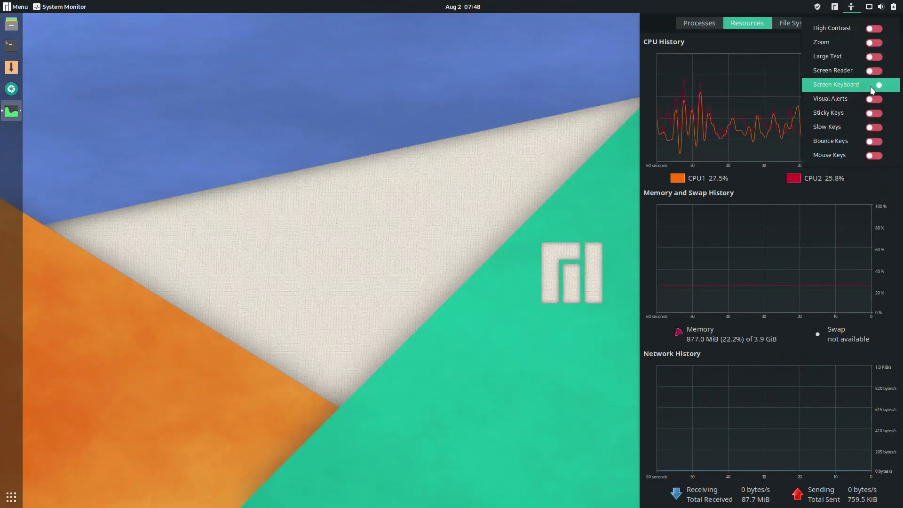
{"action": "left_click", "coordinate": [893, 7]}
{"action": "left_click", "coordinate": [893, 7]}
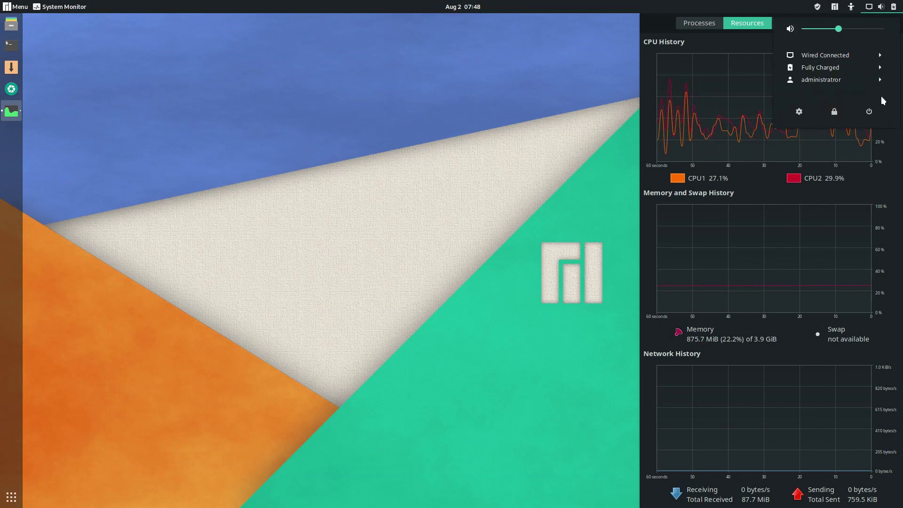